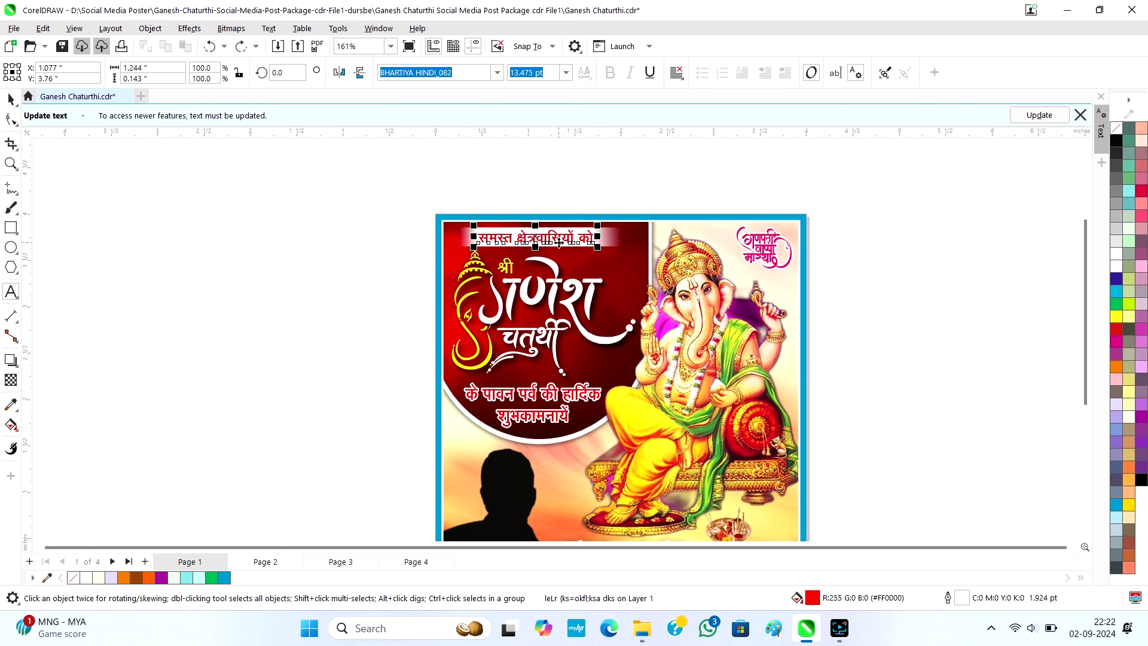
Check the Hindi text on the page 1 poster by selecting the heading, its backing strip, the श्री text and the greeting lines
left_click(605, 240)
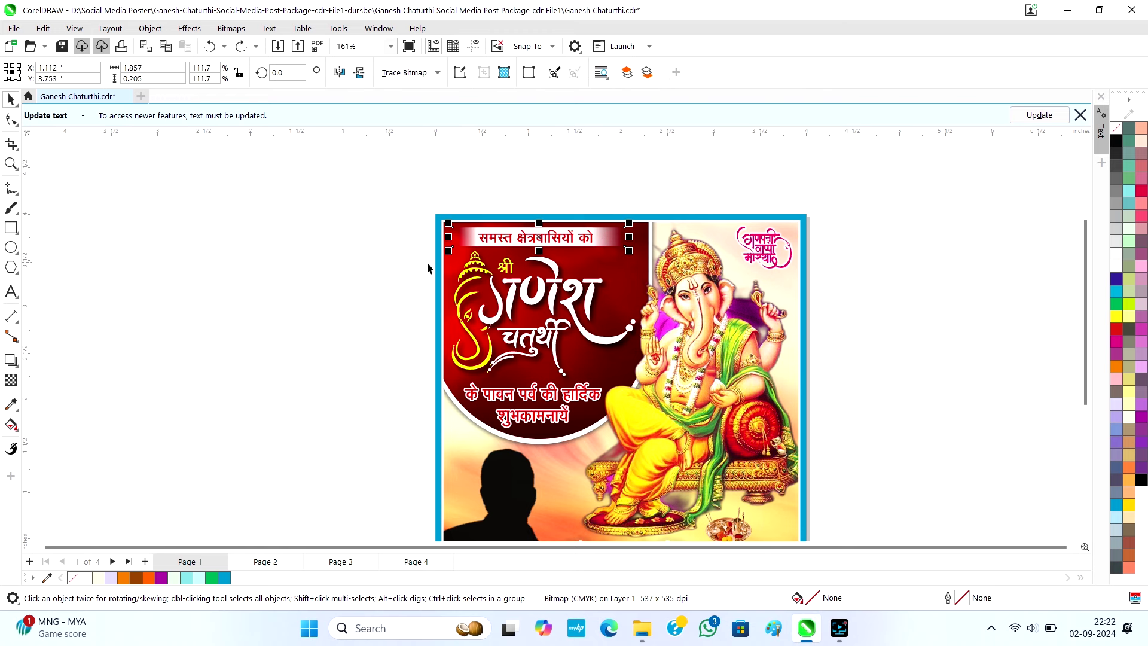
left_click(349, 277)
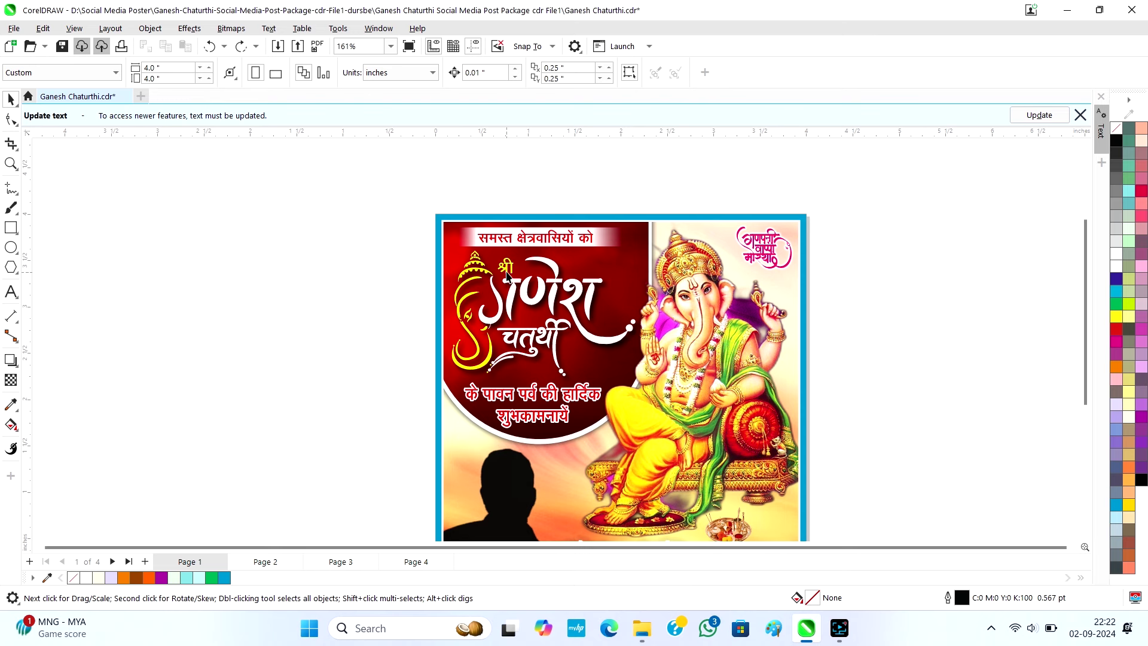
left_click(507, 269)
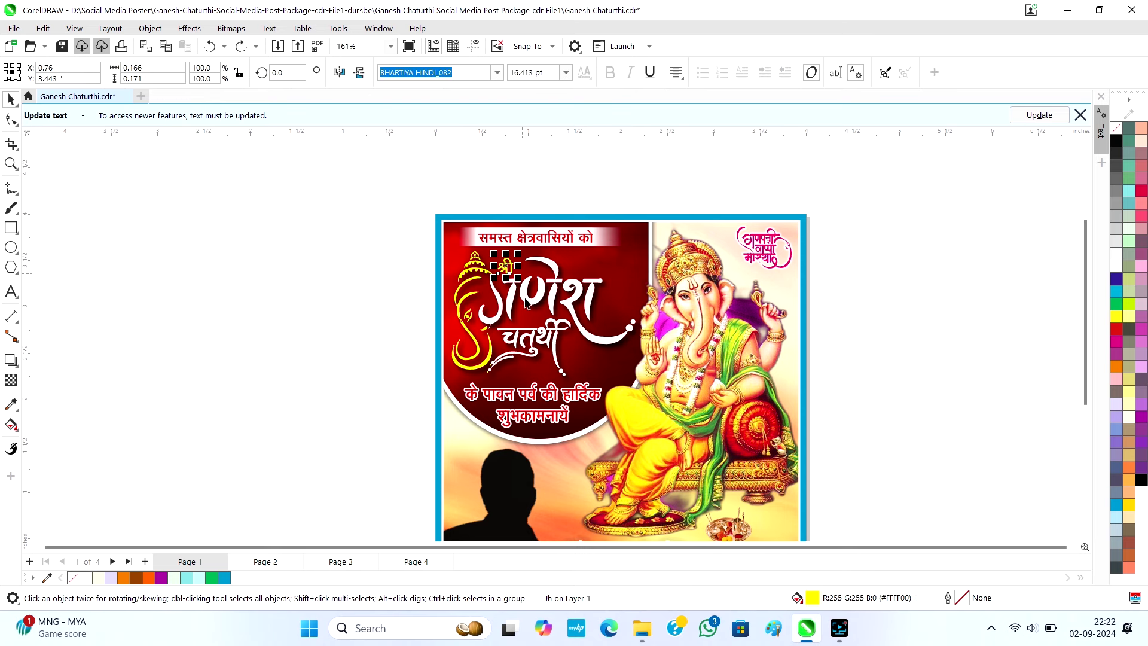
double_click(526, 393)
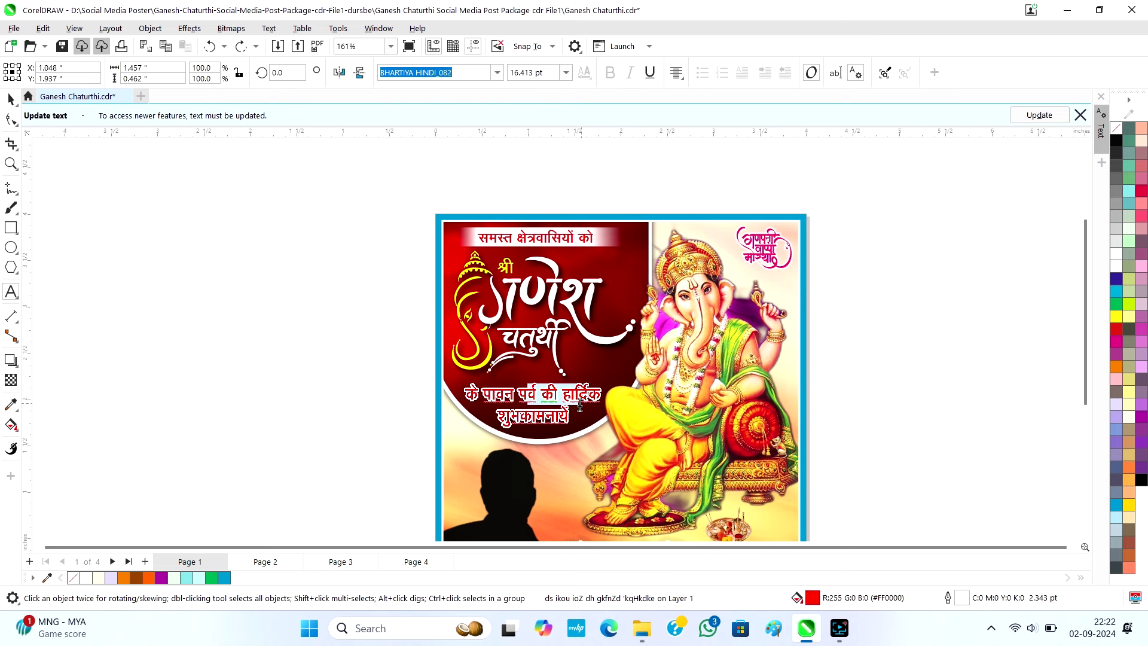
left_click(11, 99)
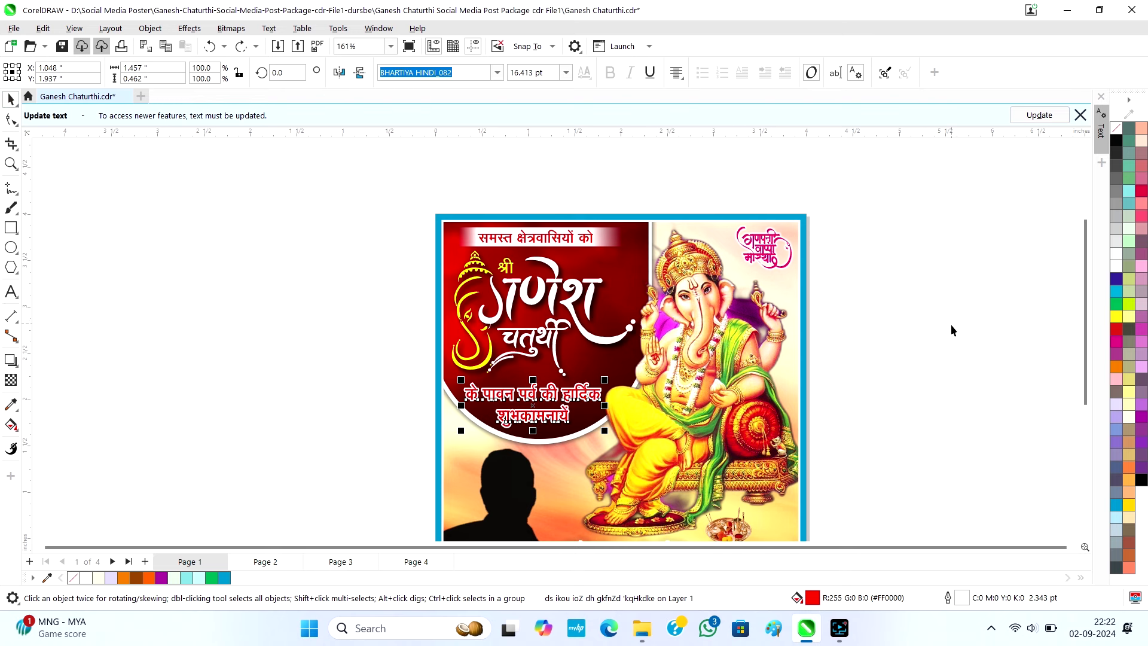
Open the page 1 poster's PowerClip and try moving the Ganesh image and the red panel artwork, undoing each move
left_click(715, 400)
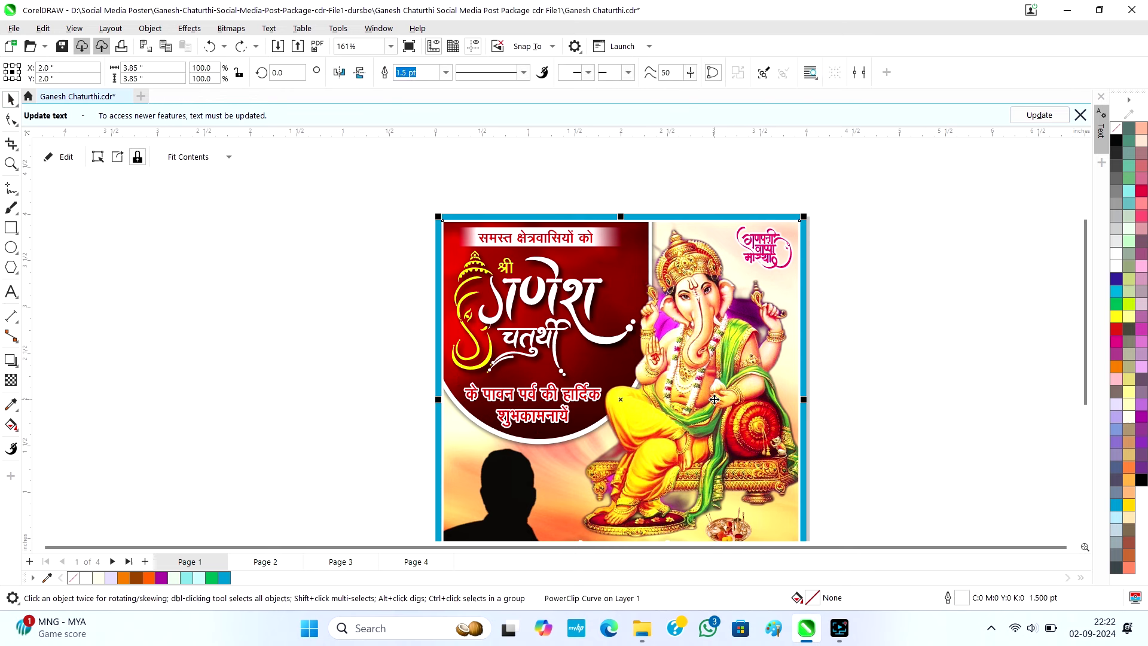
double_click(715, 399)
left_click_drag(692, 413, 909, 374)
key("ctrl+z")
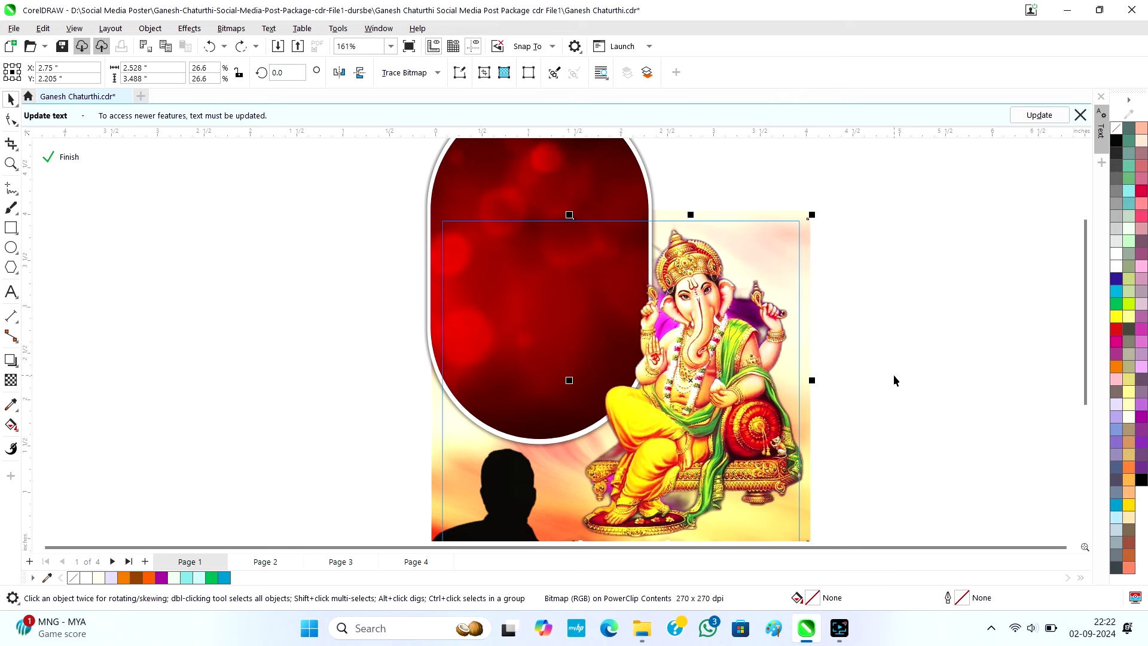
left_click(945, 360)
left_click_drag(628, 328, 585, 330)
left_click_drag(585, 330, 514, 330)
key("ctrl+z")
key("ctrl+z")
left_click(329, 320)
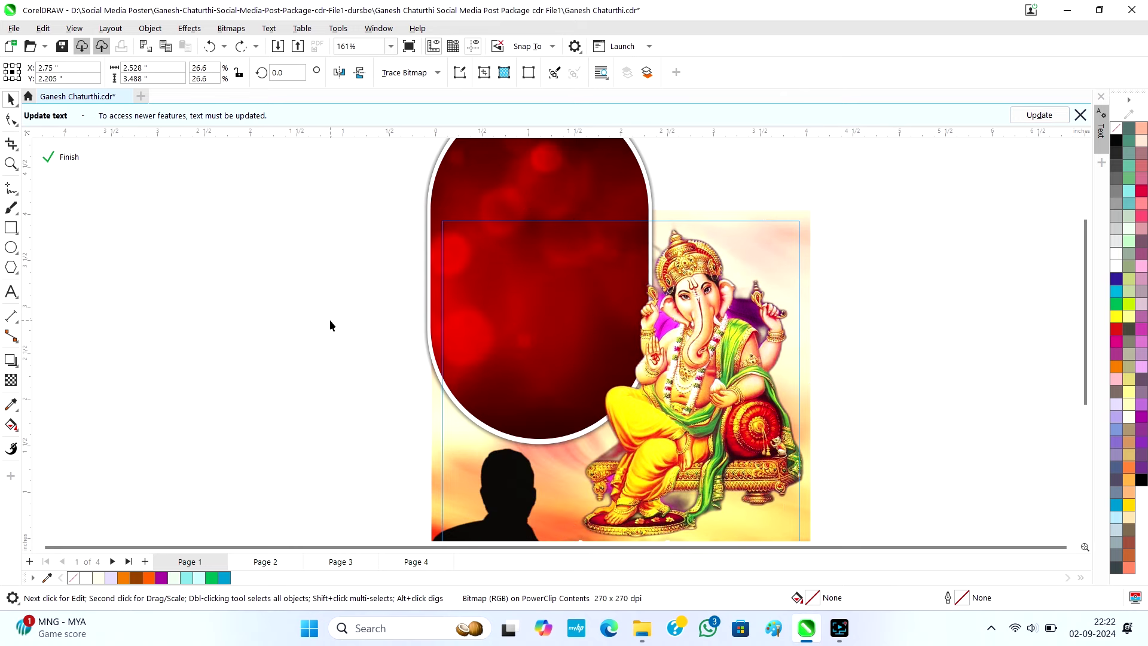
Open the red rounded panel's nested PowerClip to examine its background images, and return to the full poster
left_click(458, 275)
left_click(357, 267)
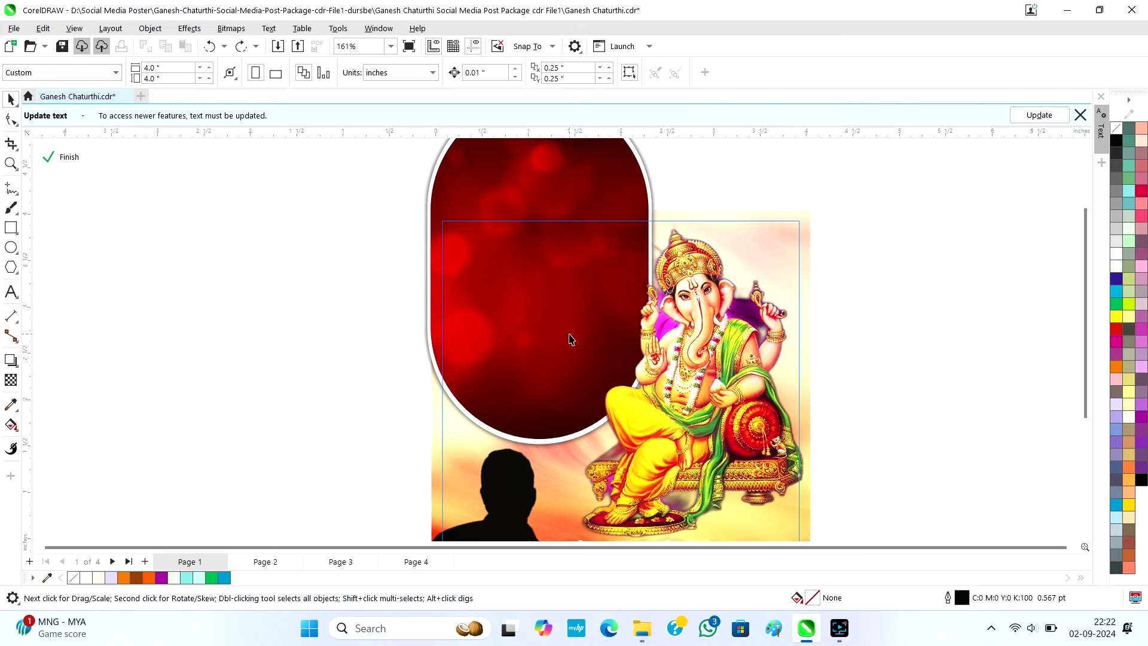
scroll(569, 333, "down", 1)
left_click(481, 217)
double_click(476, 212)
left_click(479, 278)
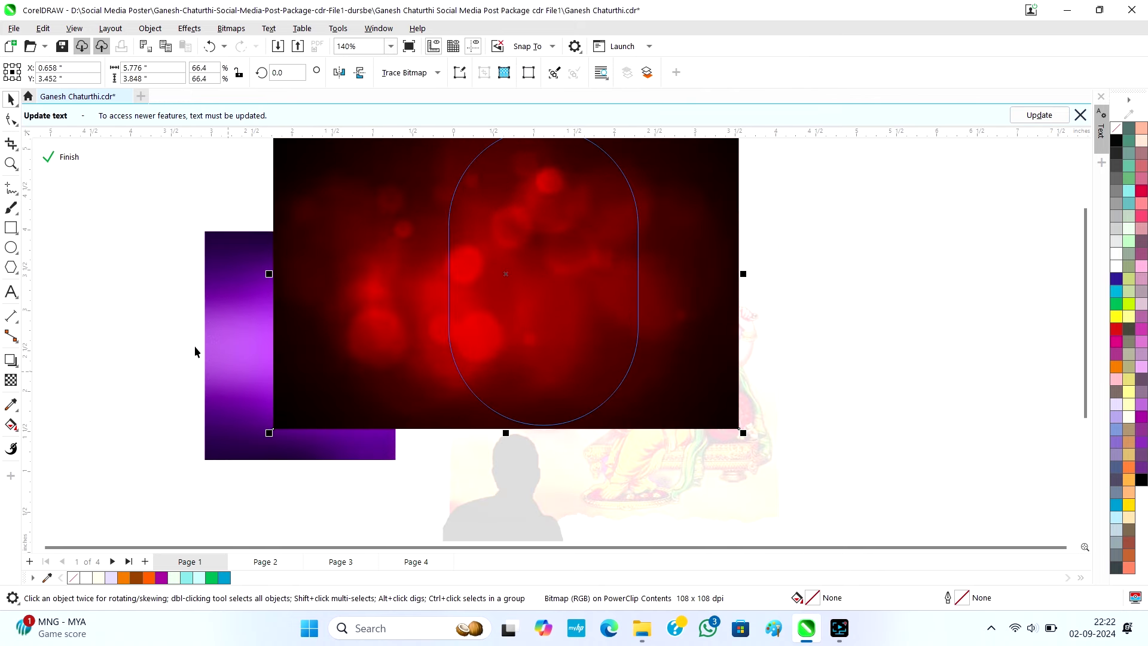
left_click(167, 348, "ctrl")
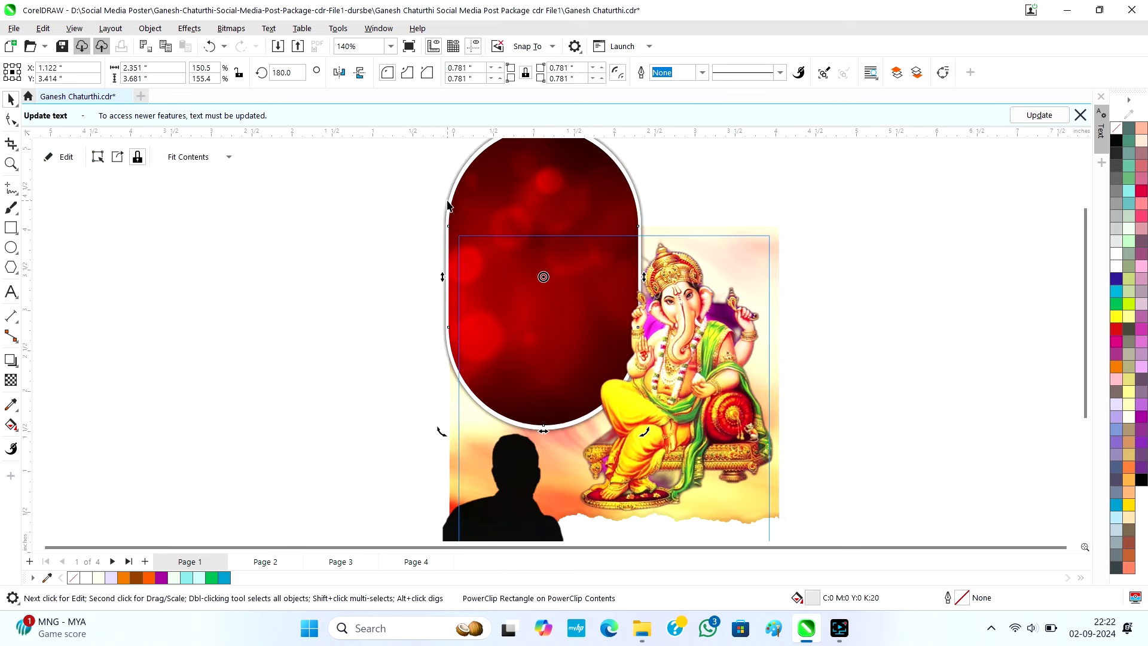
left_click(349, 263, "ctrl")
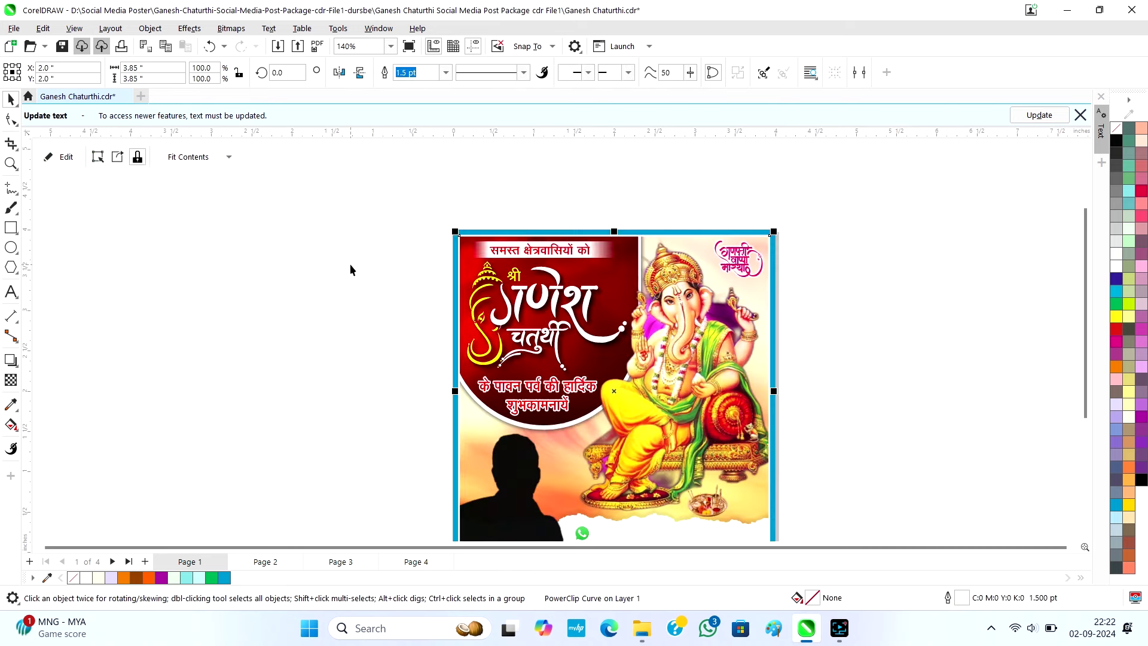
Examine the complete page 1 poster, including its WhatsApp icon and framed artwork
scroll(479, 311, "down", 3)
left_click(703, 407)
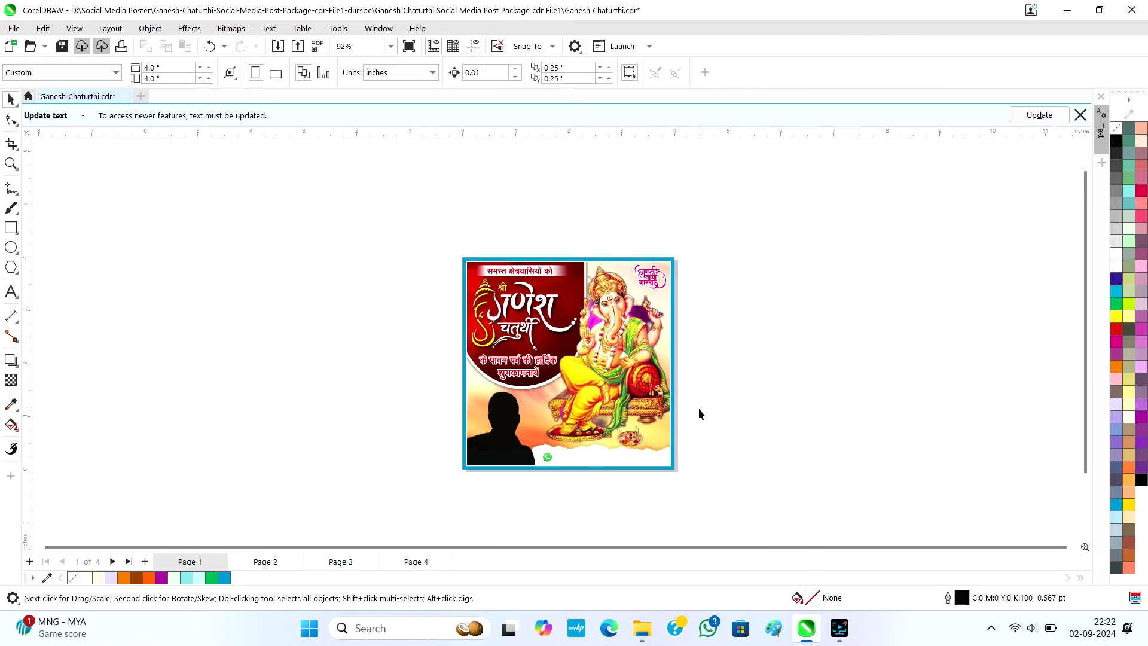
scroll(550, 467, "up", 3)
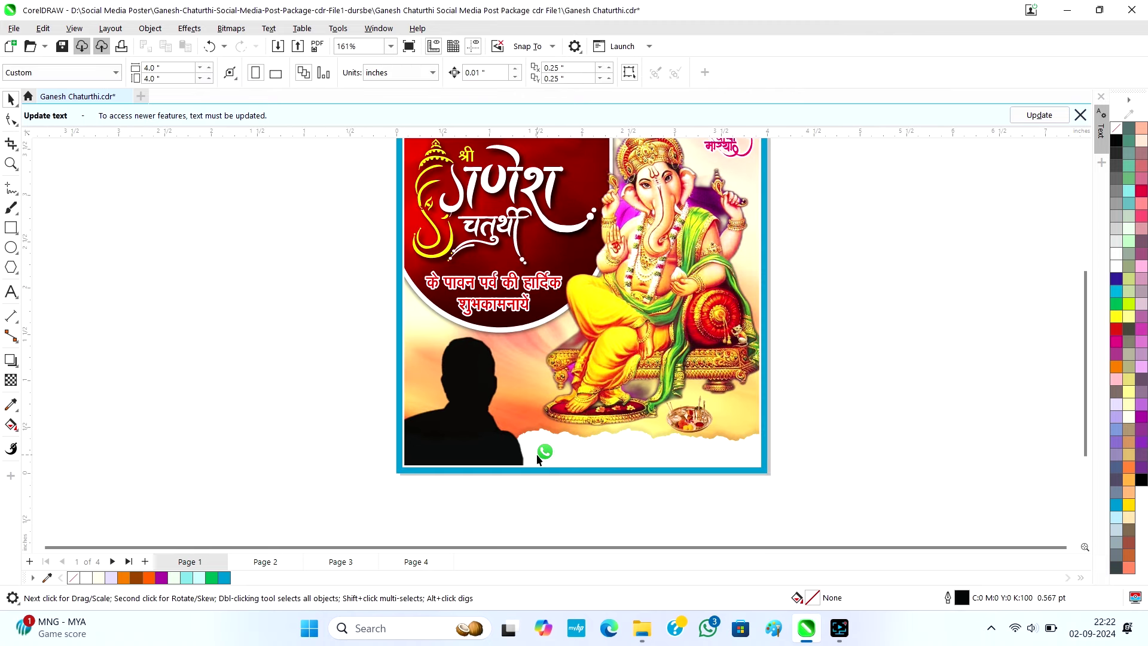
left_click(541, 454)
scroll(542, 453, "down", 1)
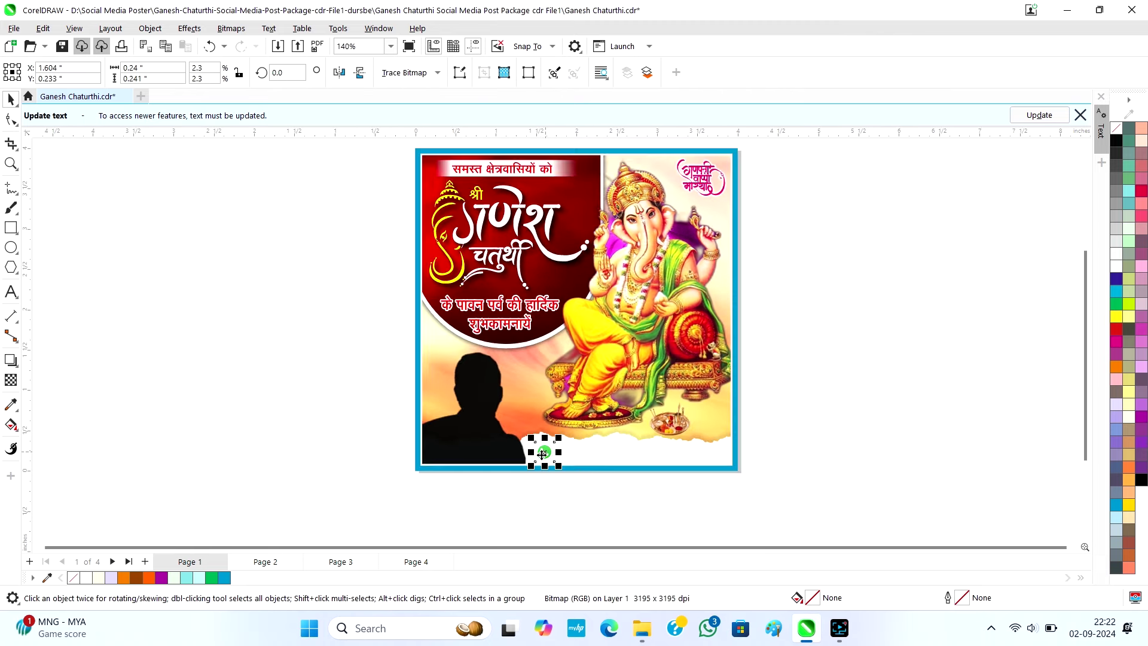
left_click(603, 357)
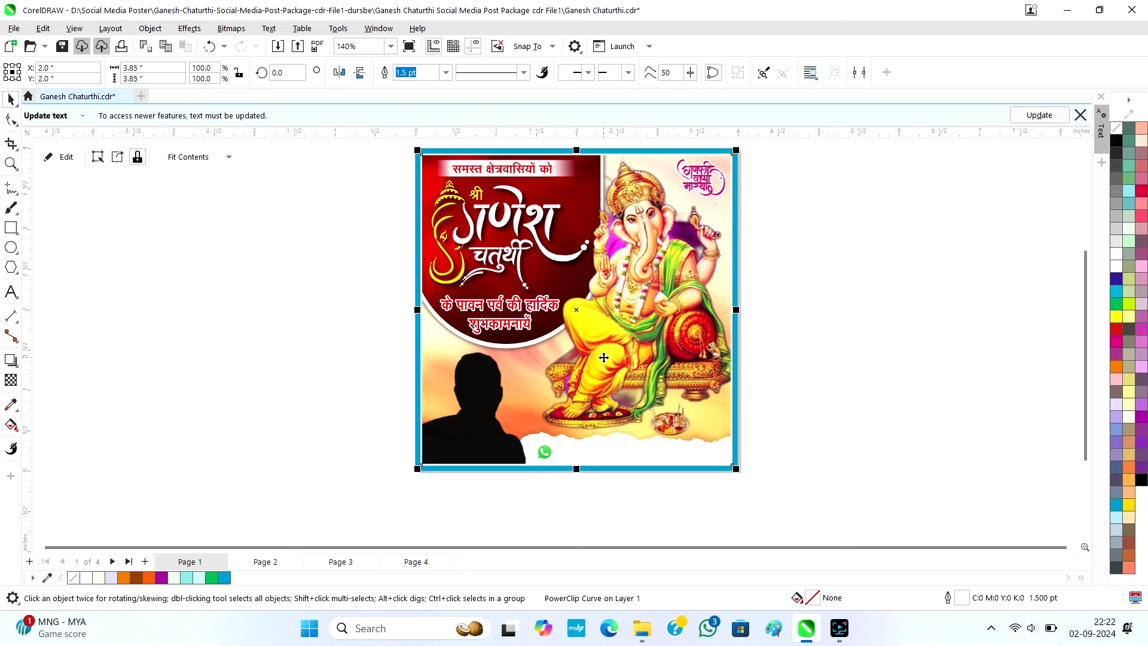
left_click(866, 426)
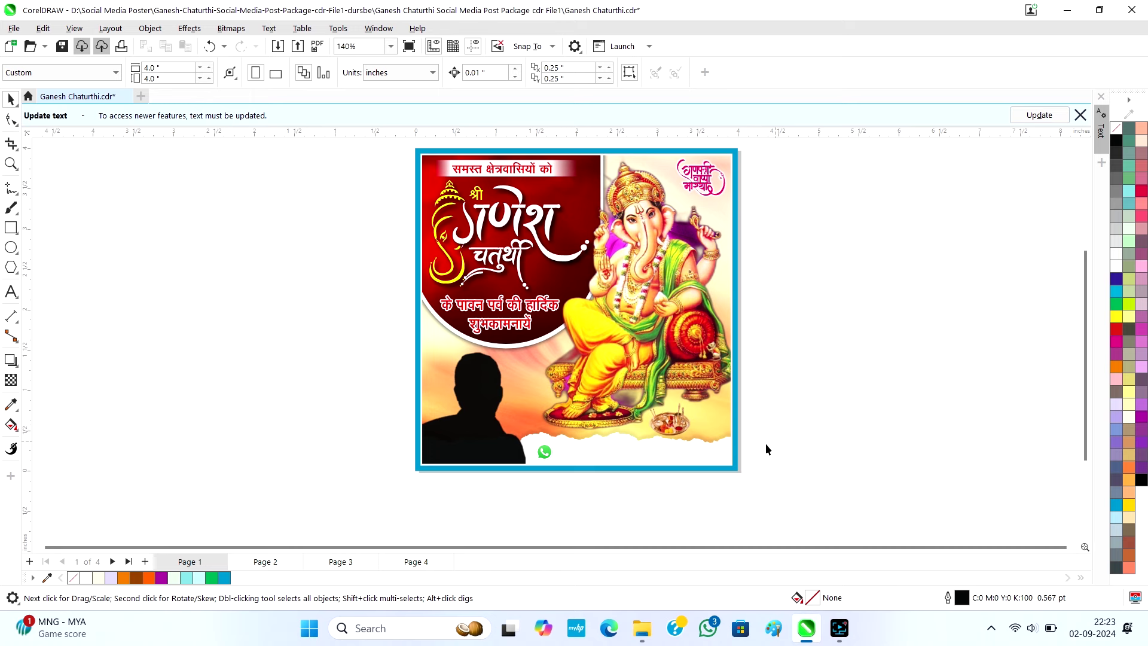
Switch to page 2 and ungroup the poster's objects
left_click(265, 562)
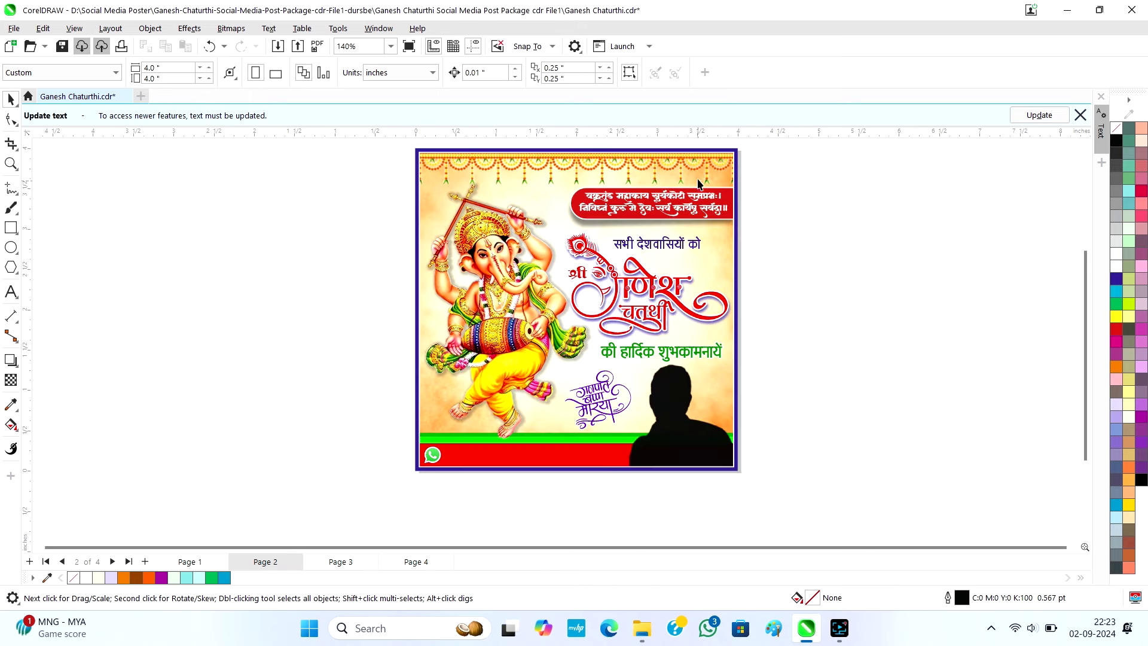
left_click(697, 162)
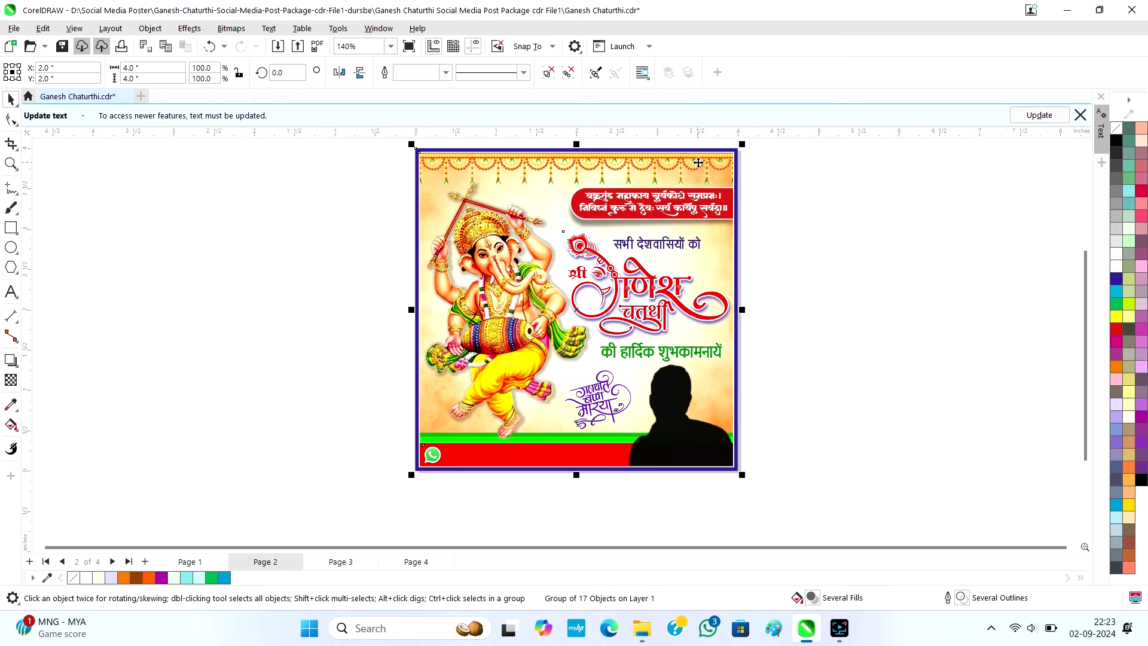
left_click(312, 306)
left_click(617, 264)
left_click(545, 78)
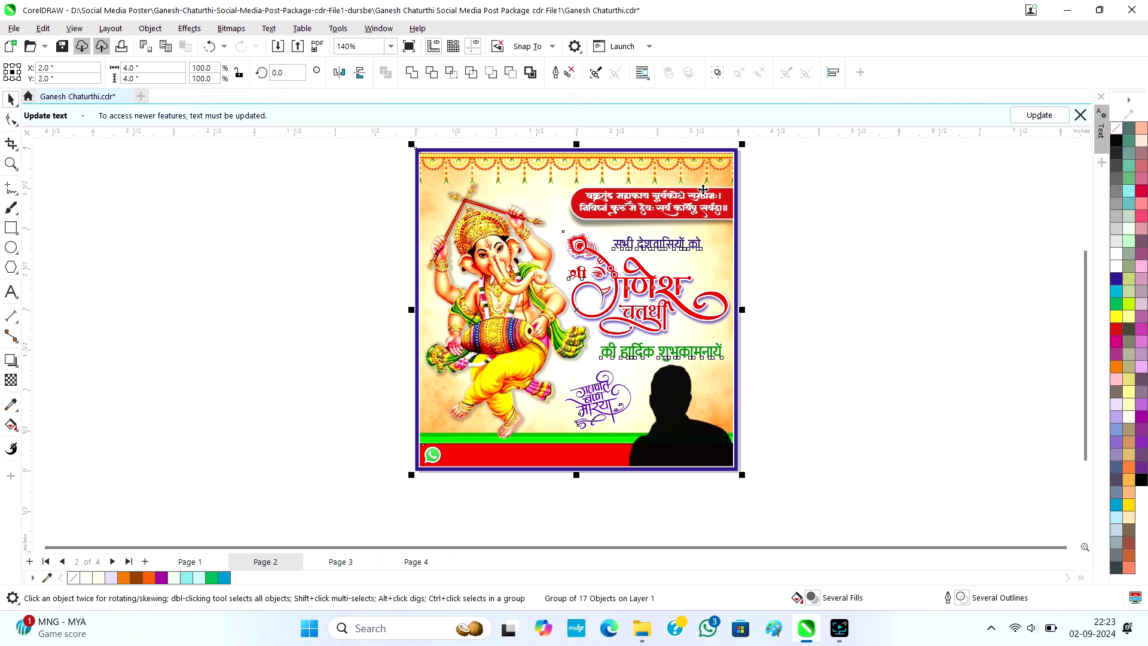
left_click(839, 225)
Open the page 2 poster's PowerClip contents for editing and select the hanging garland
scroll(669, 311, "down", 1)
double_click(616, 211)
left_click(619, 215)
Try moving the garland and the dancing Ganesh image inside the PowerClip, undoing each move
left_click_drag(615, 205, 608, 154)
key("ctrl+z")
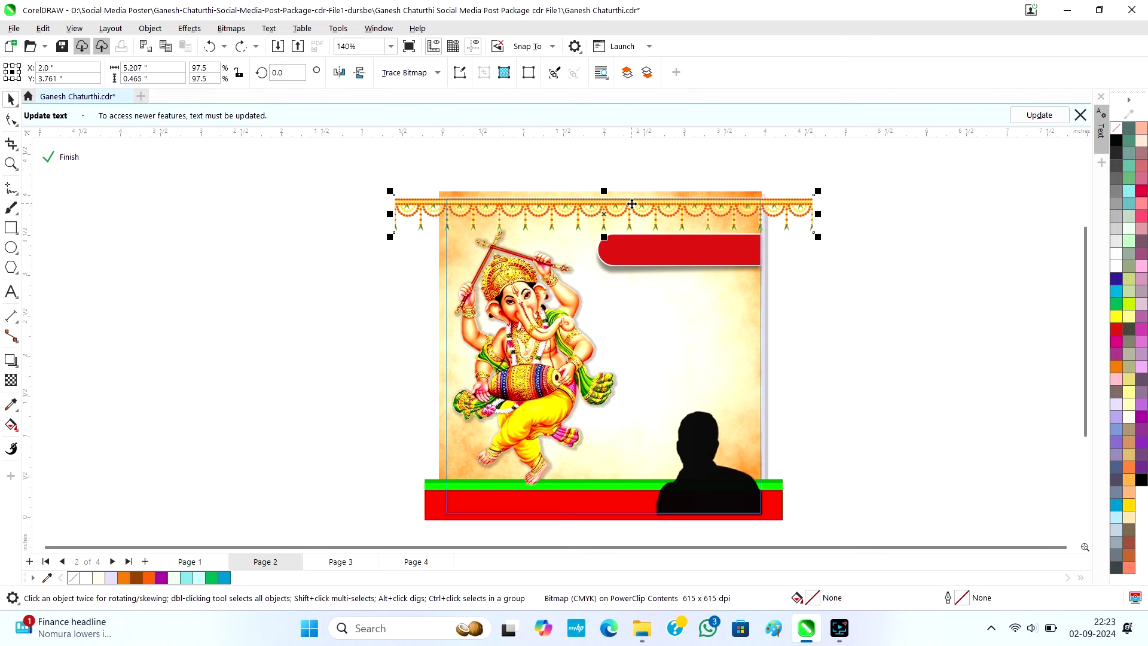
left_click(663, 260)
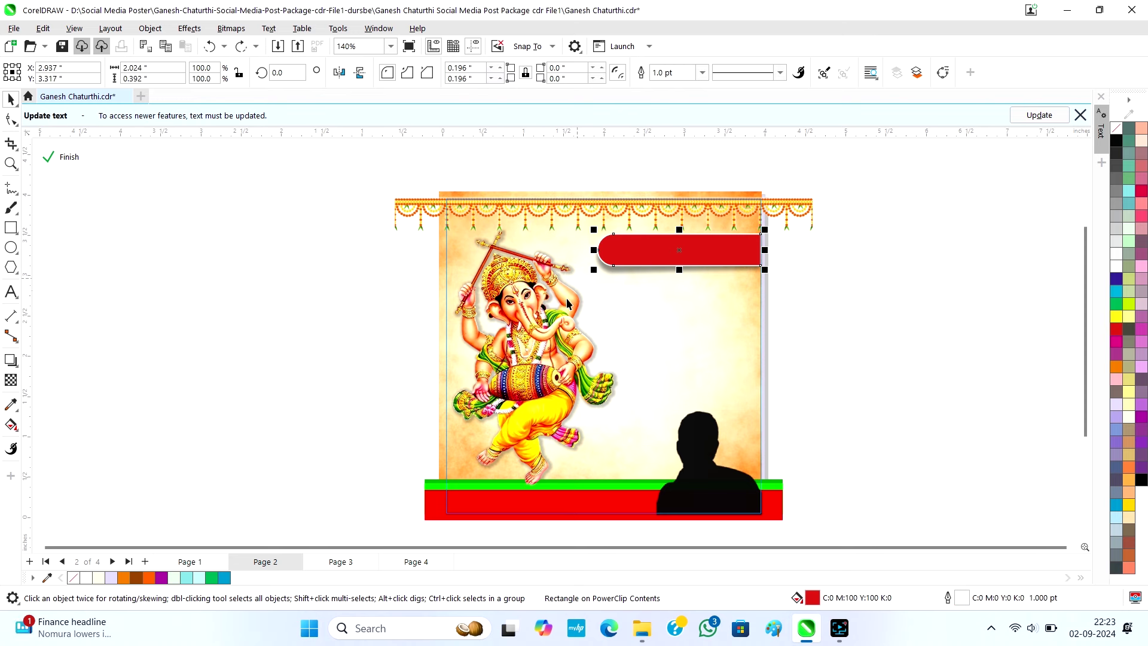
left_click(540, 359)
left_click_drag(539, 359, 442, 371)
key("ctrl+z")
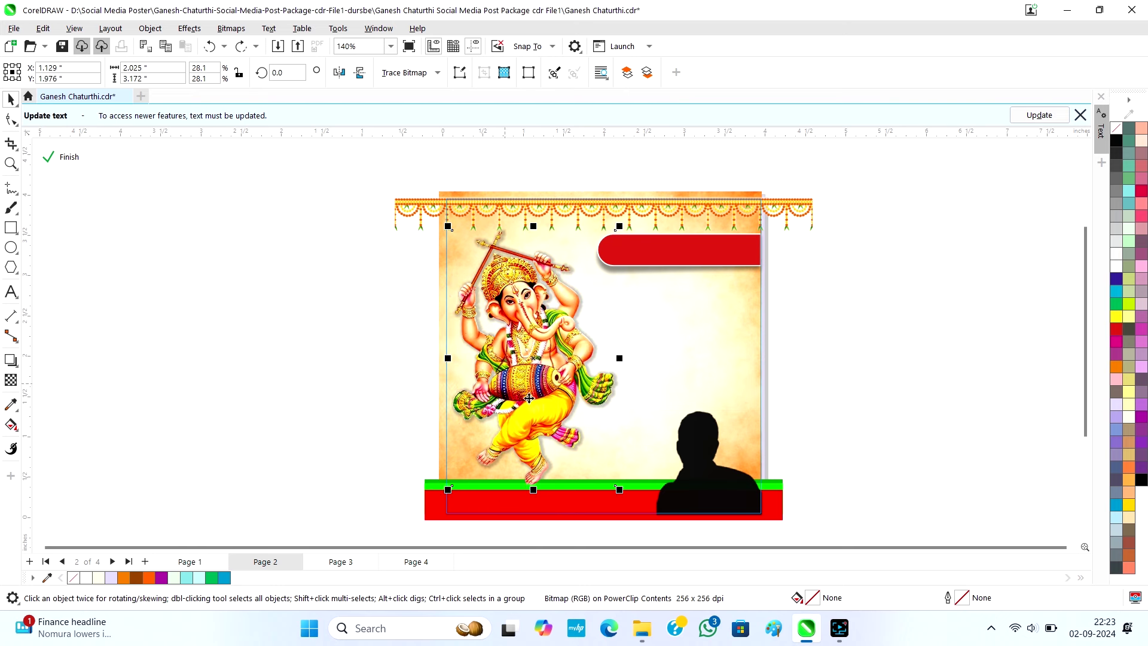
left_click(708, 479)
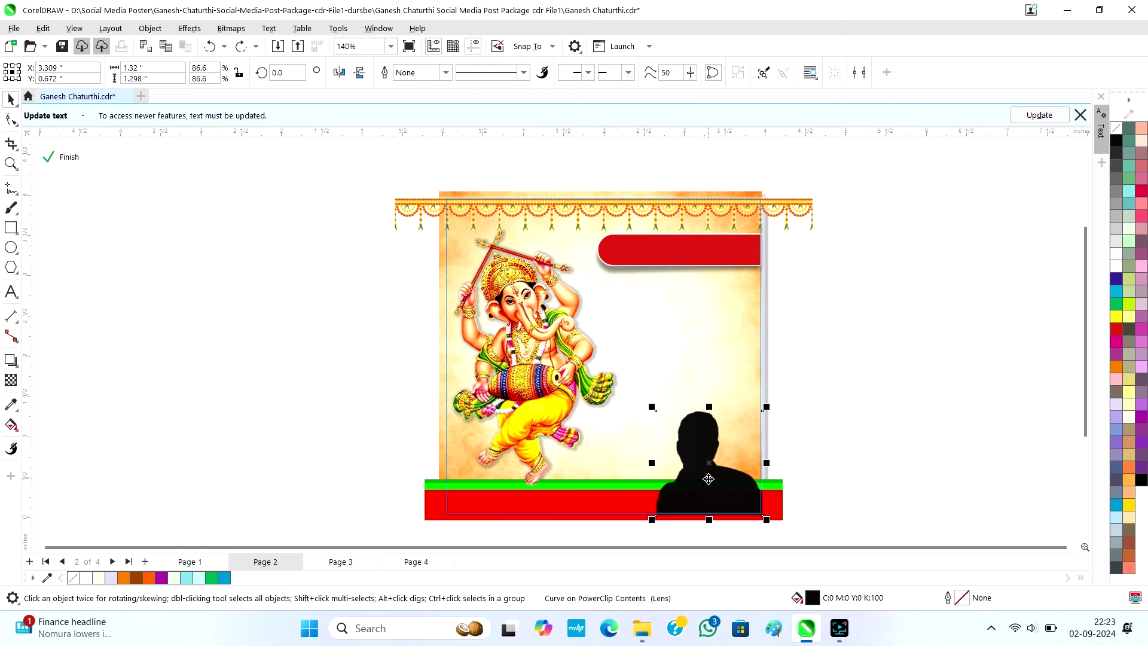
left_click(791, 469)
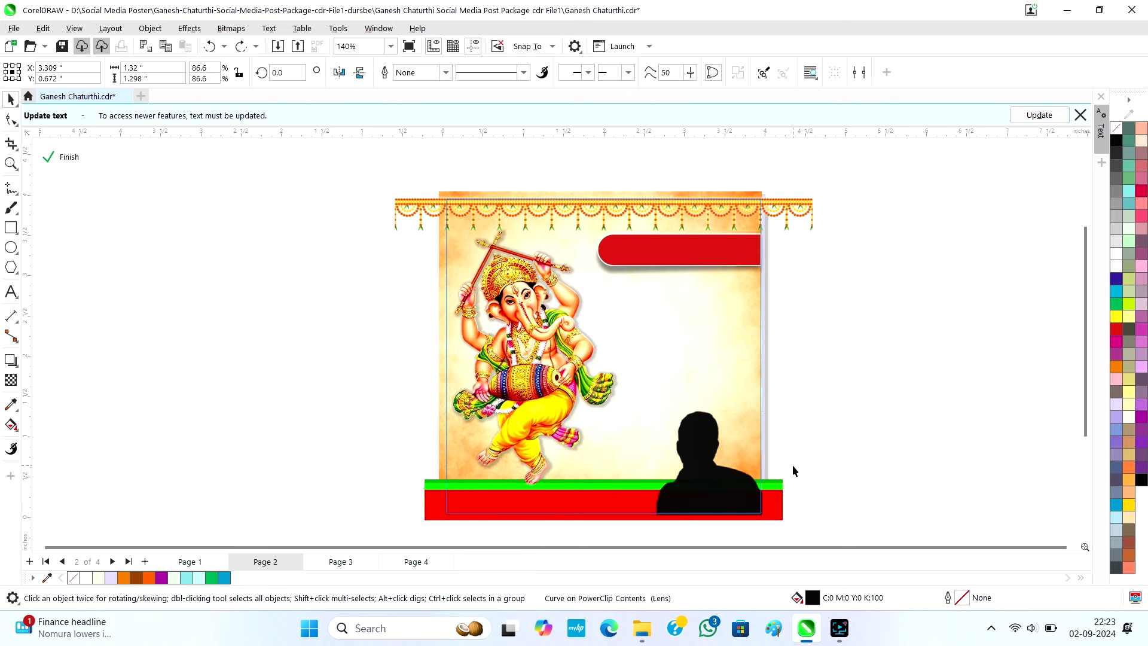
Fill the band along the poster's bottom with red (C0 M100 Y100 K0) and finish editing the PowerClip
left_click(774, 517)
left_click(1115, 328)
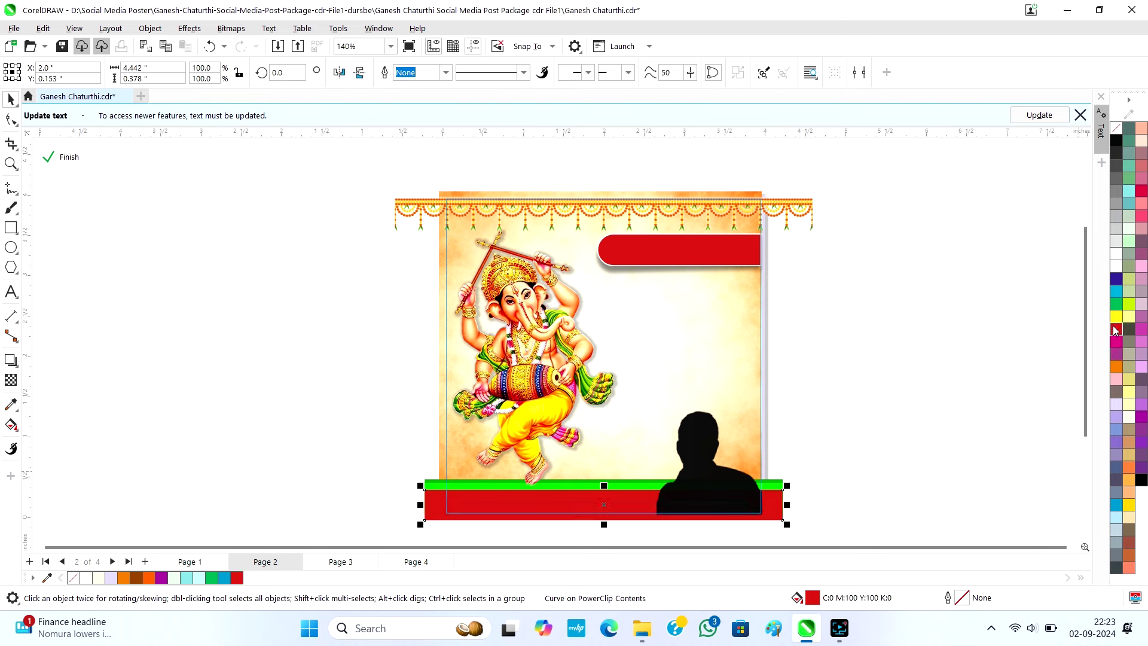
left_click(966, 394, "ctrl")
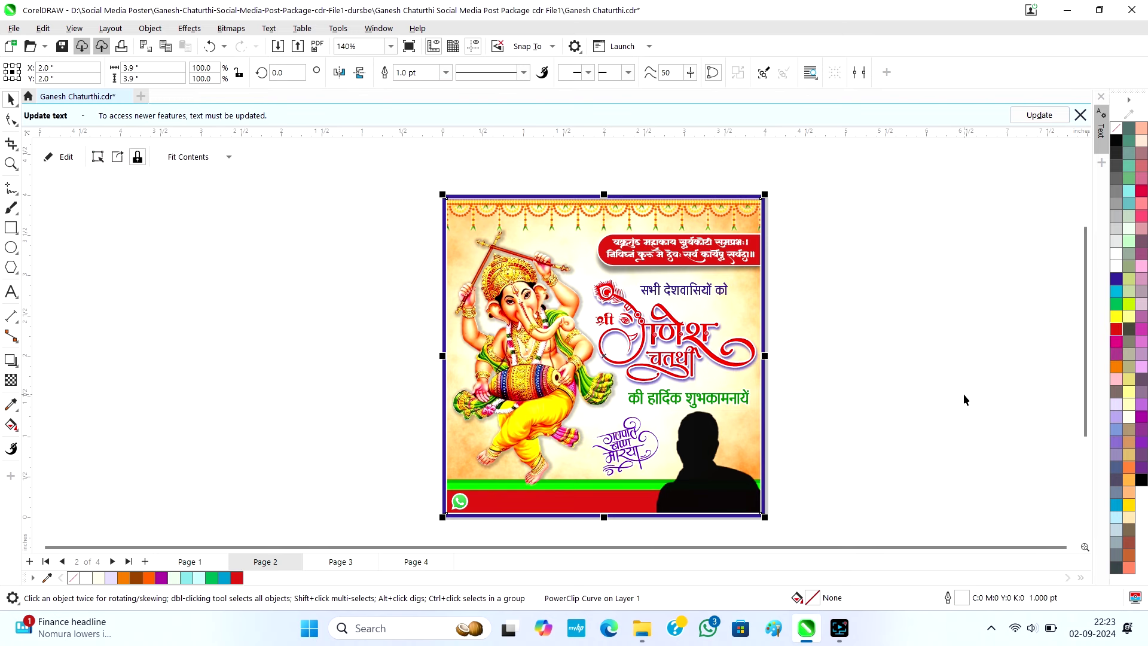
left_click(963, 398)
Check the page 2 title's shadow, the verse and the सभी देशवासियों को line by selecting each one
left_click(725, 314)
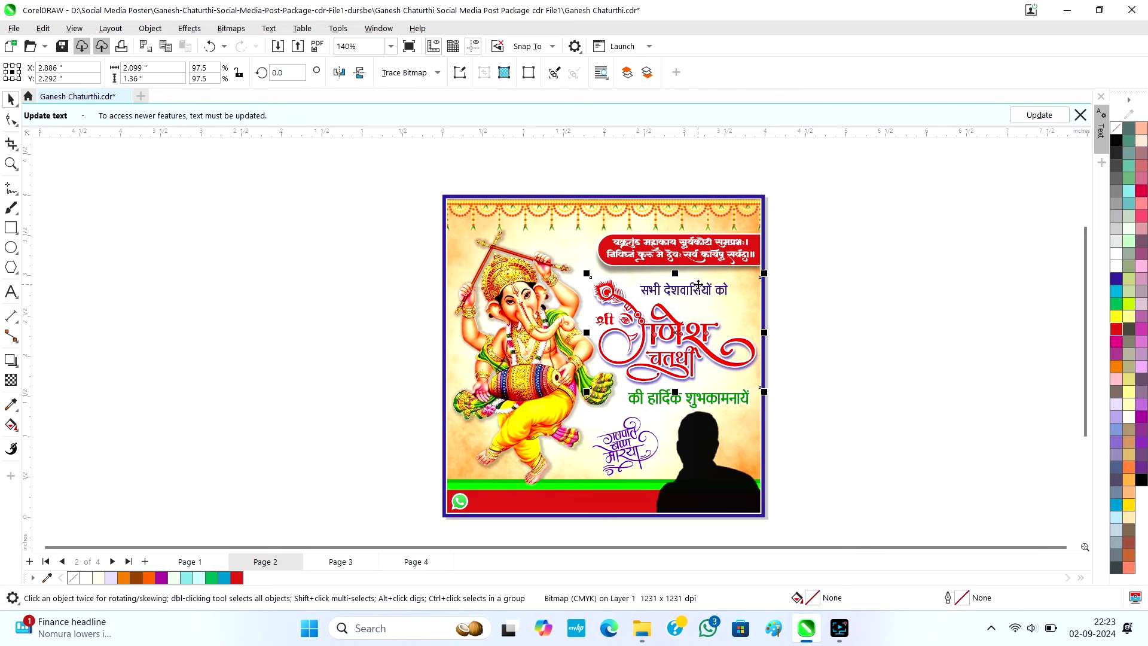
left_click(695, 246)
left_click(688, 290)
left_click(922, 321)
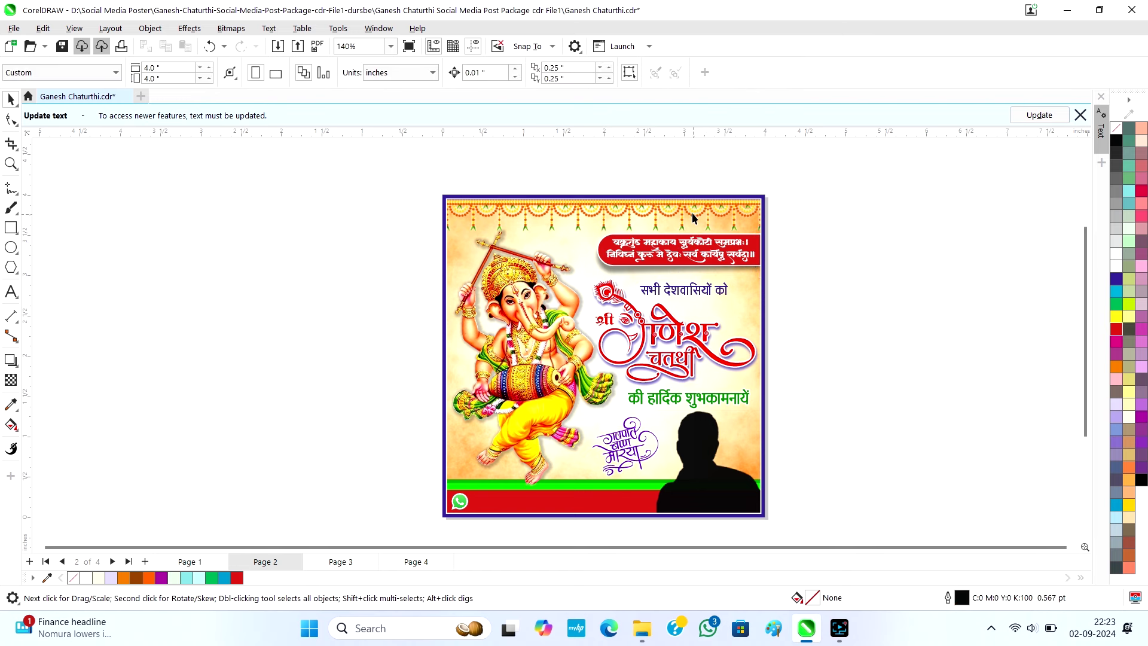
Change the page 2 poster's outer border fill to red (C0 M100 Y100 K0)
left_click(692, 196)
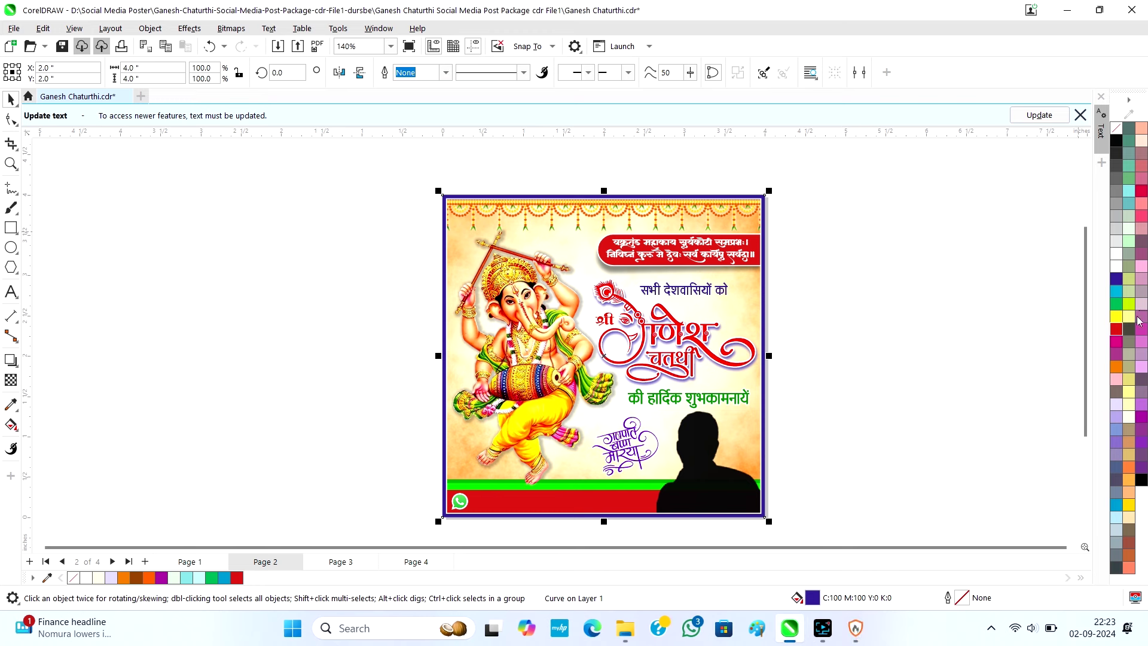
left_click(1116, 335)
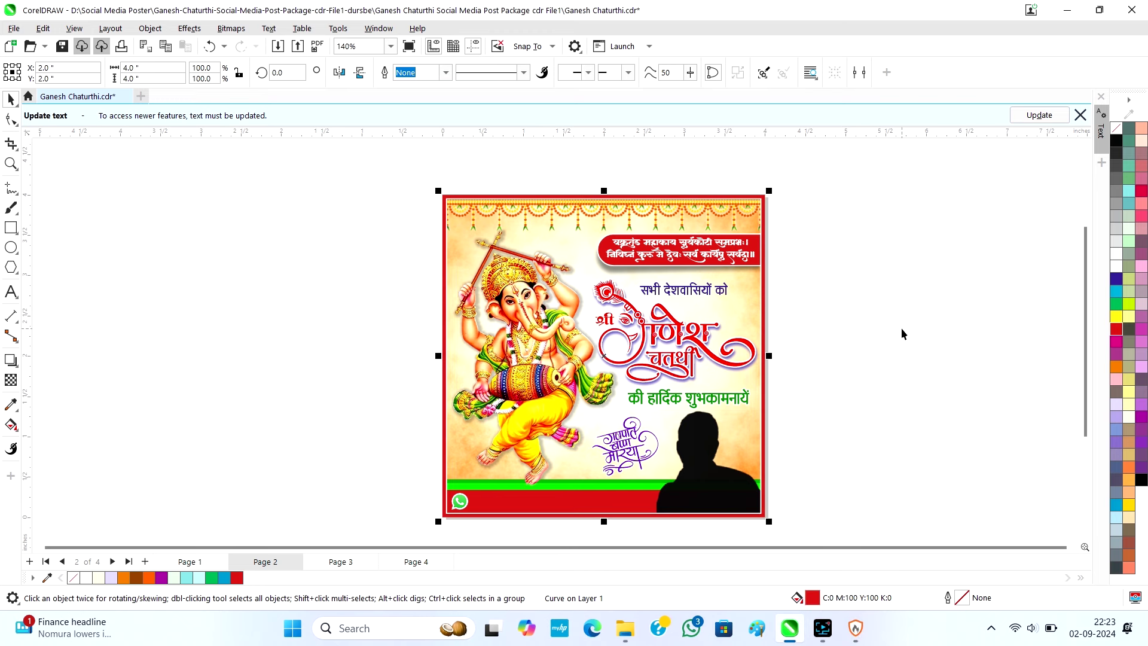
left_click(834, 339)
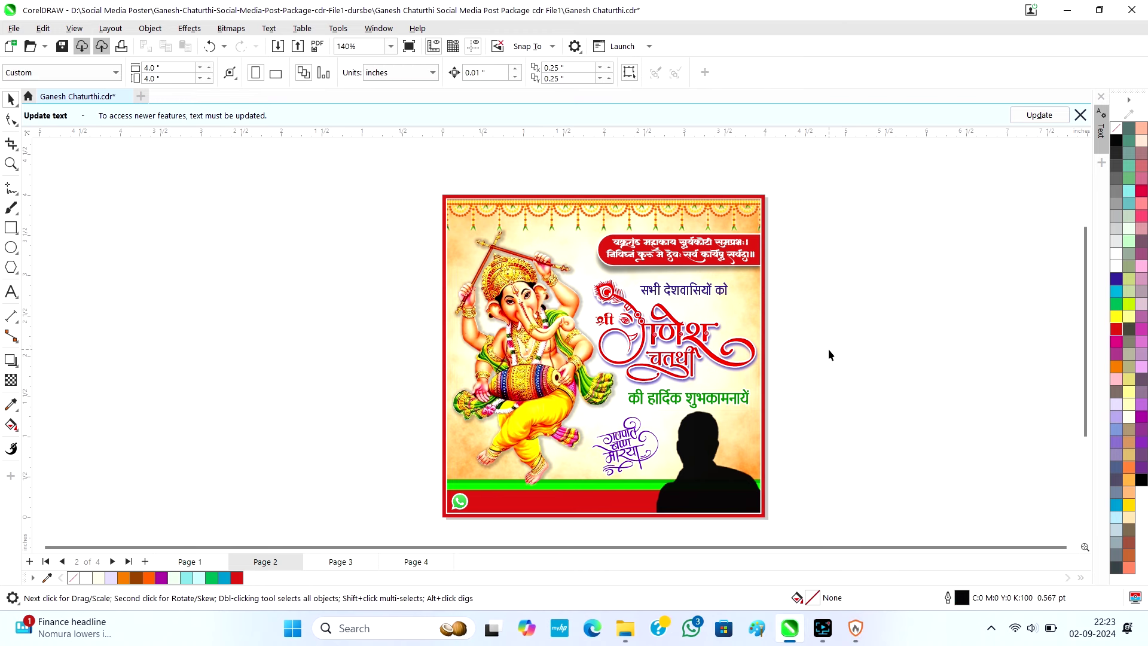
Try moving the गणेश चतुर्थी title upward and its blurred shadow sideways, undoing both moves
left_click(703, 345)
scroll(702, 345, "up", 1)
left_click_drag(703, 345, 706, 307)
scroll(702, 317, "up", 2)
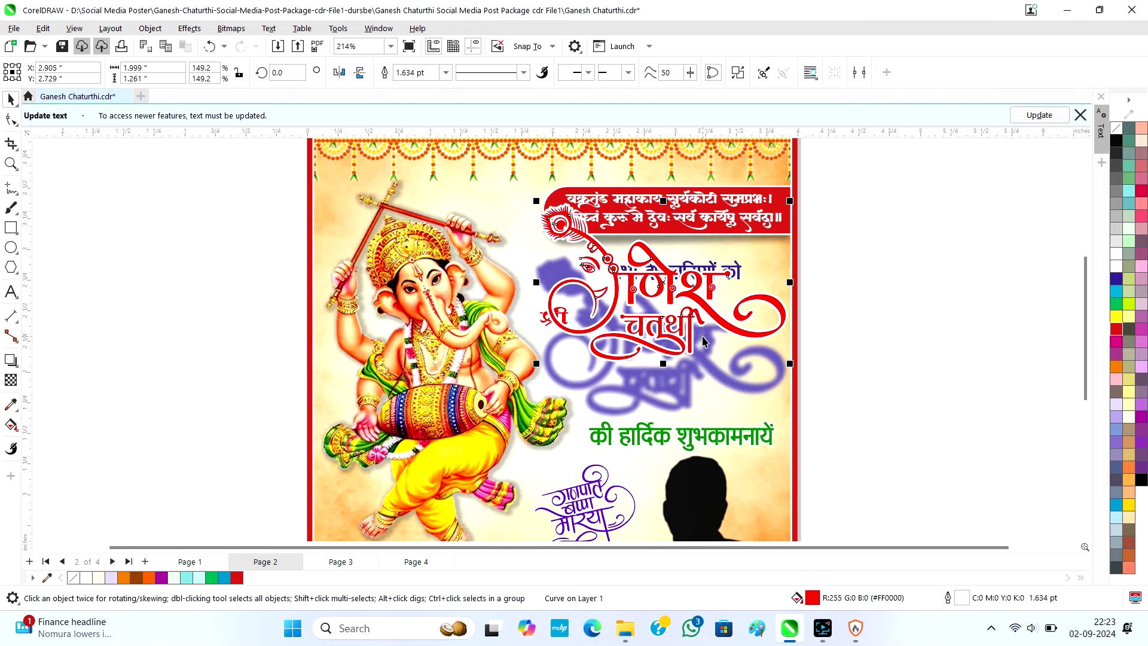
left_click(682, 390)
left_click_drag(681, 390, 799, 397)
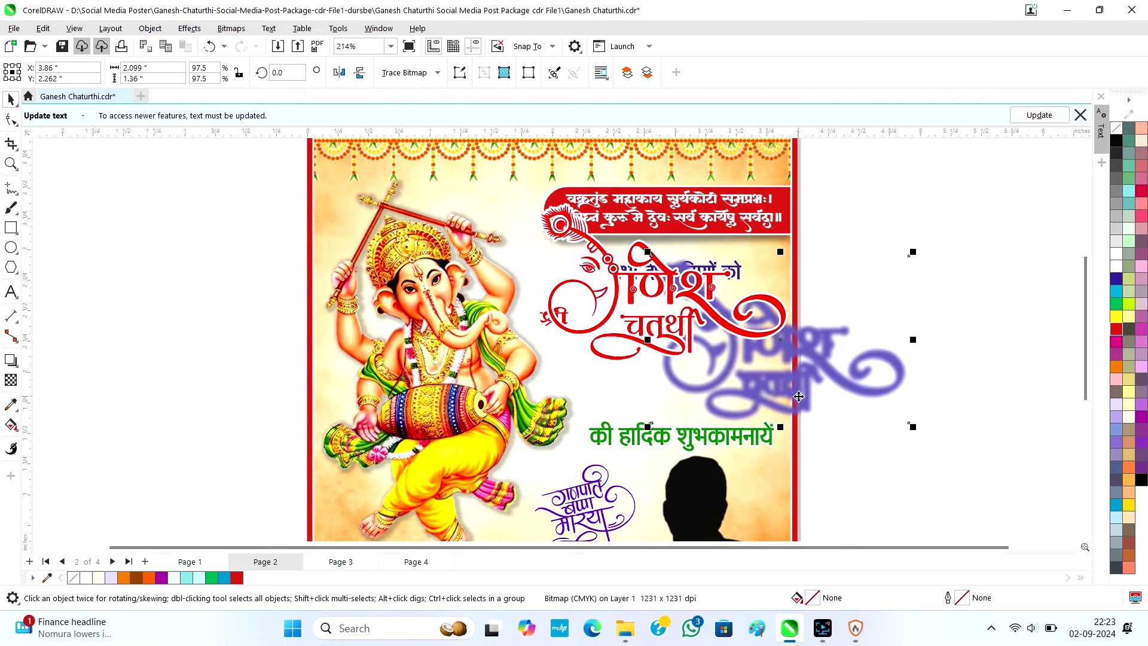
key("ctrl+z")
key("ctrl+z")
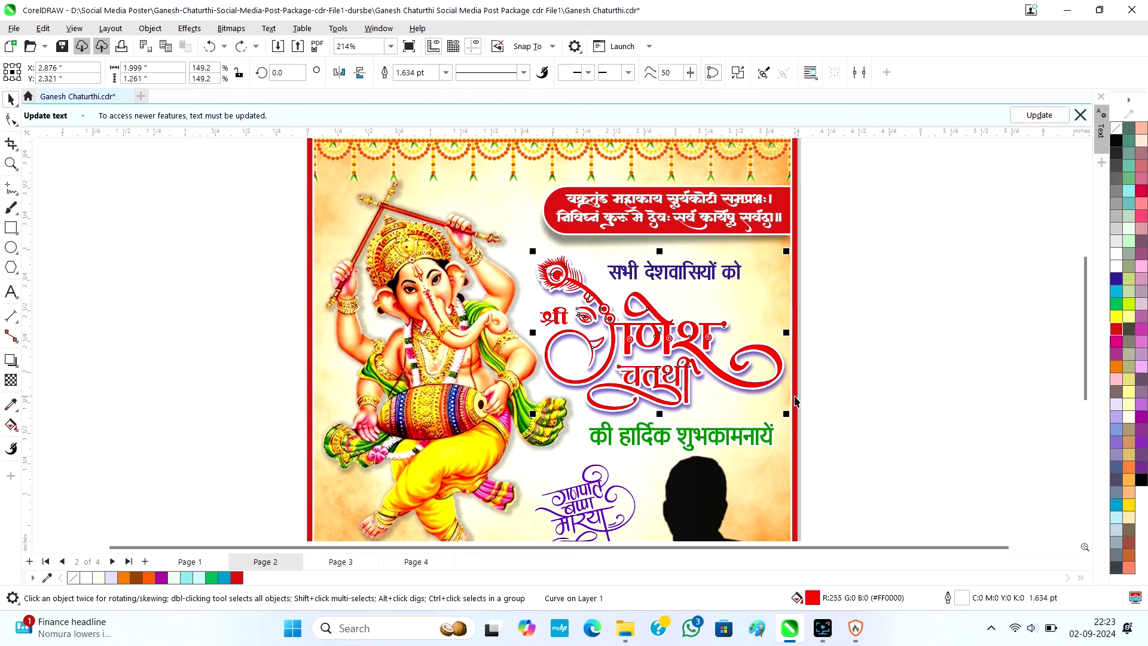
Go to page 3 and ungroup the whole poster group so its objects are separately selectable
left_click(909, 381)
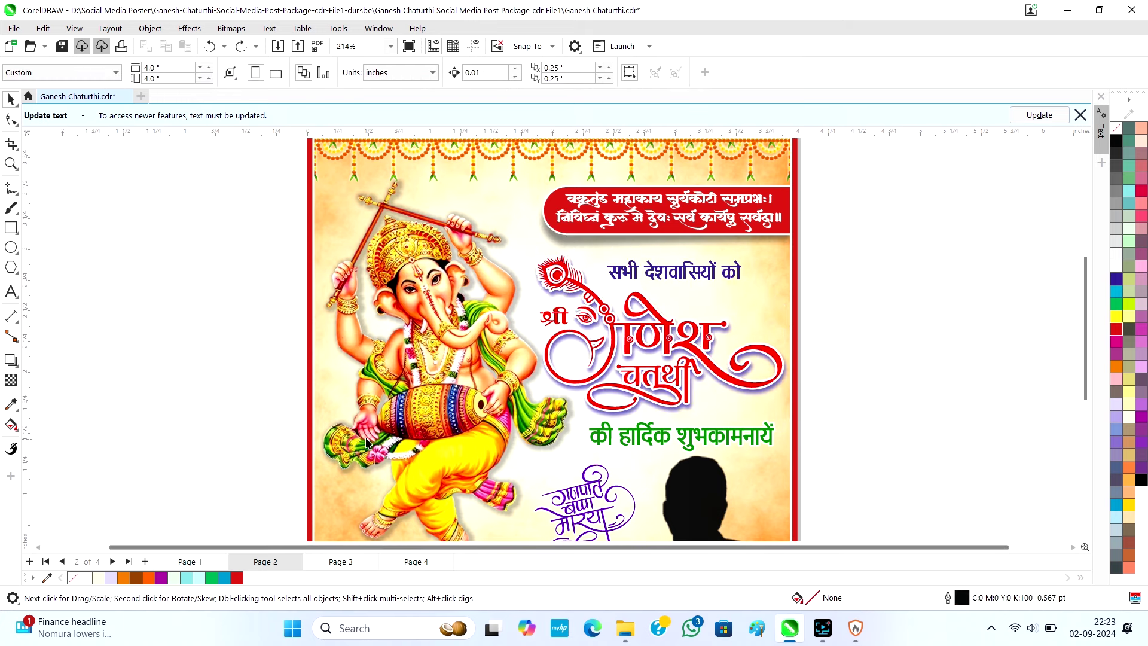
left_click(338, 559)
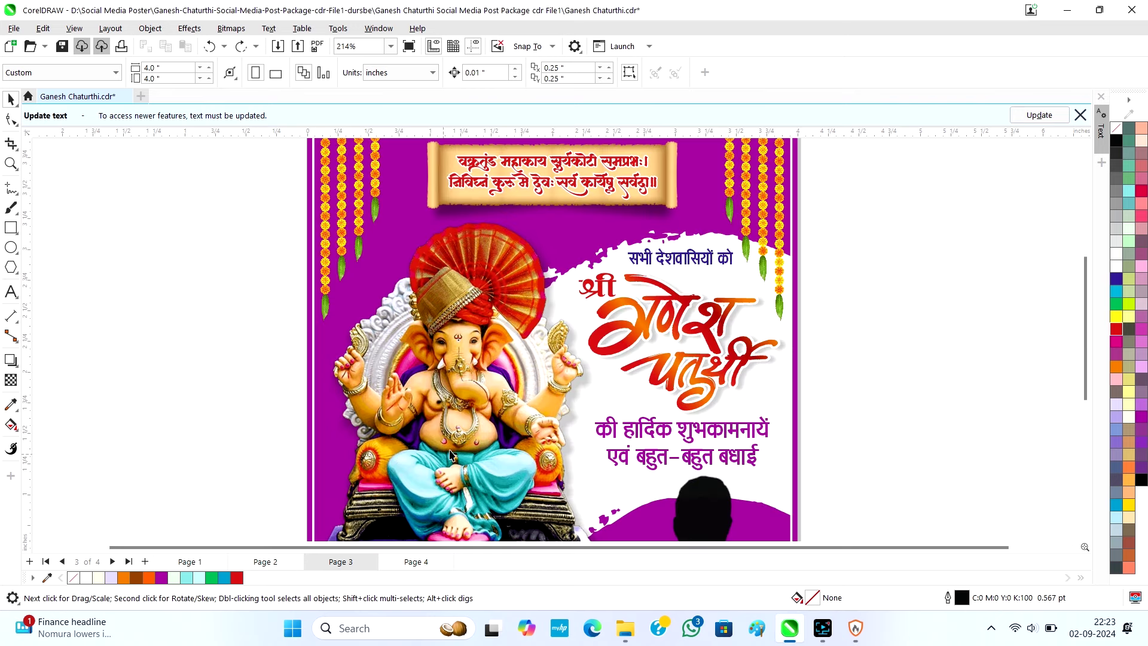
scroll(600, 396, "down", 1)
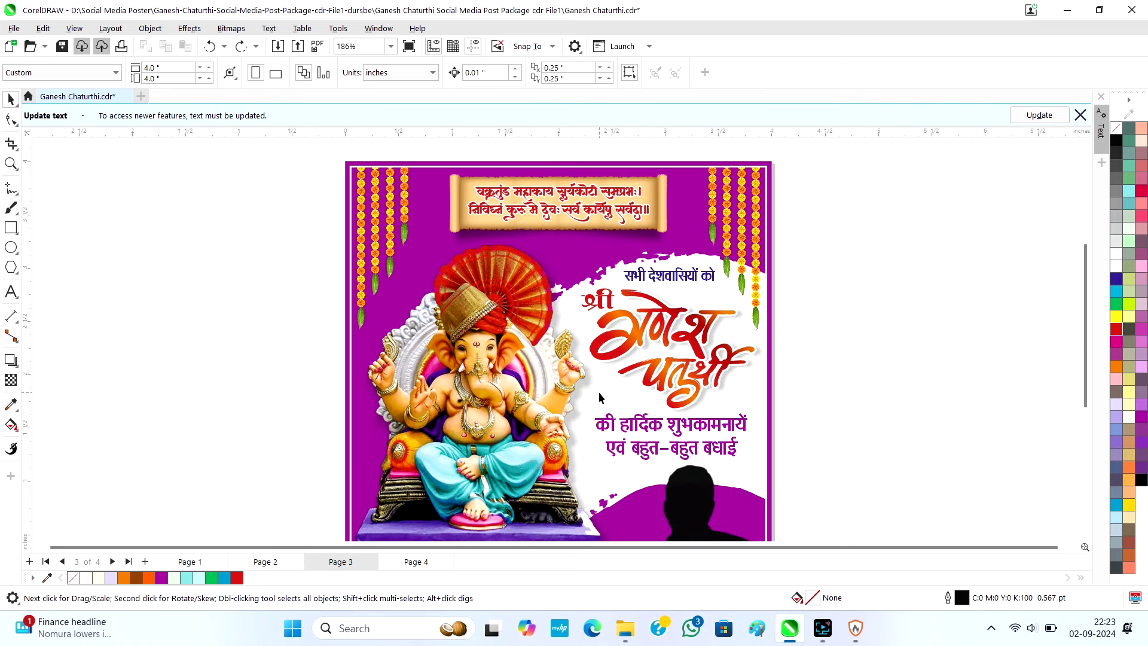
scroll(598, 392, "down", 1)
left_click(713, 245)
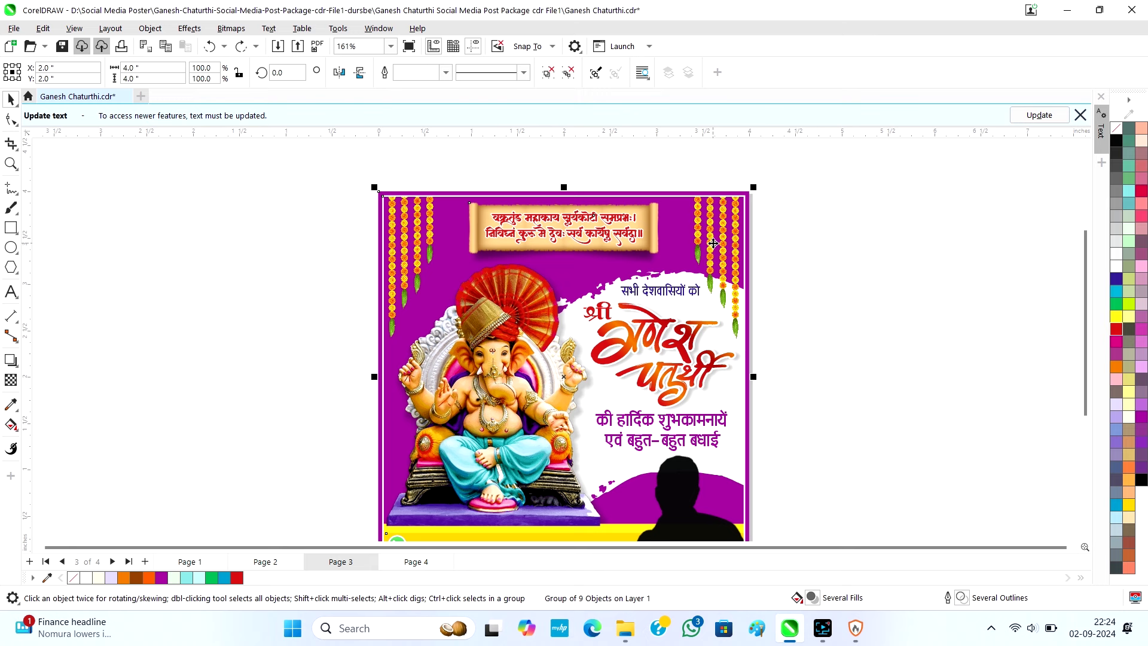
left_click(924, 296)
left_click(718, 242)
key("ctrl+u")
left_click(901, 280)
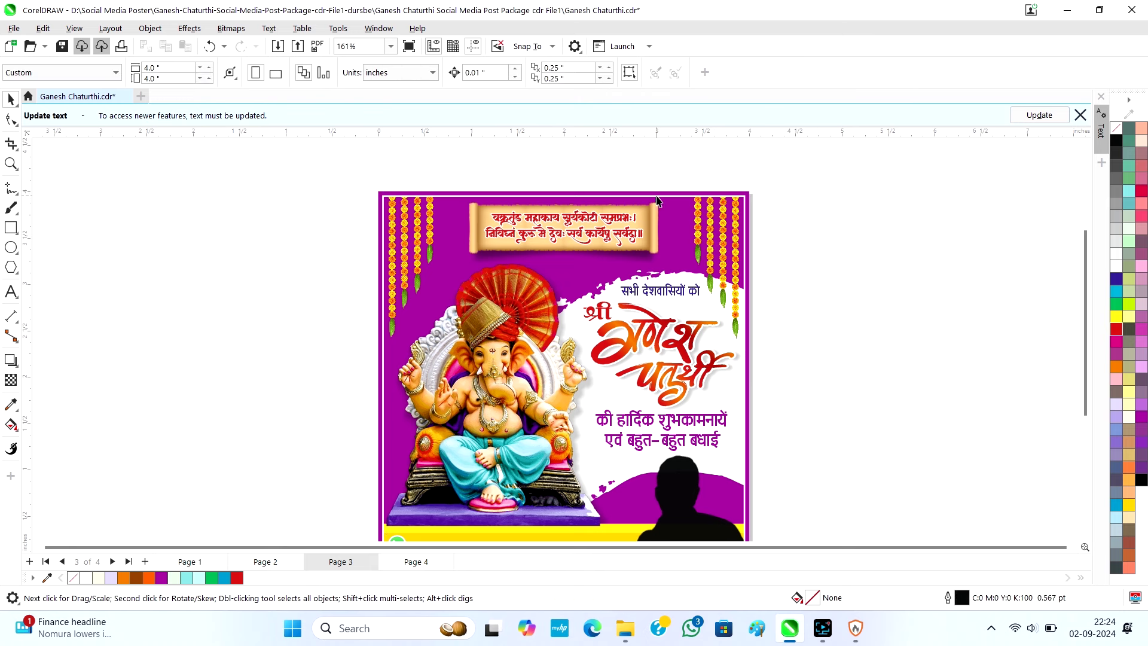
Try red (C0 M100 Y100 K0), yellow (C0 M0 Y100 K0) and dark green fills on the page 3 poster's background
left_click(659, 197)
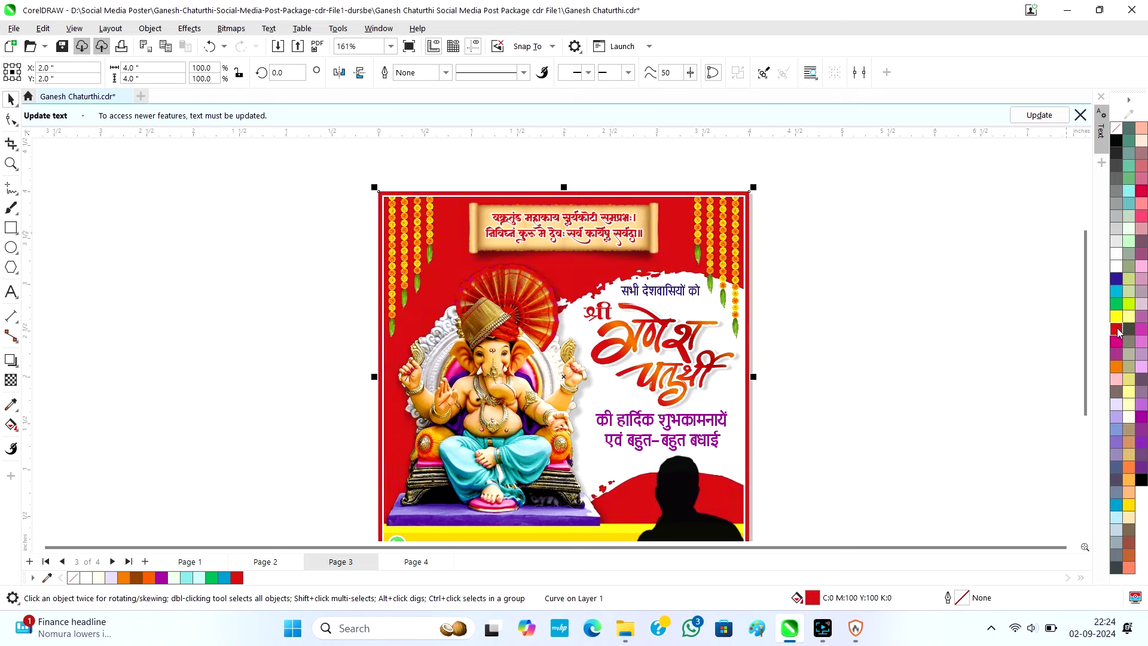
left_click(1116, 316)
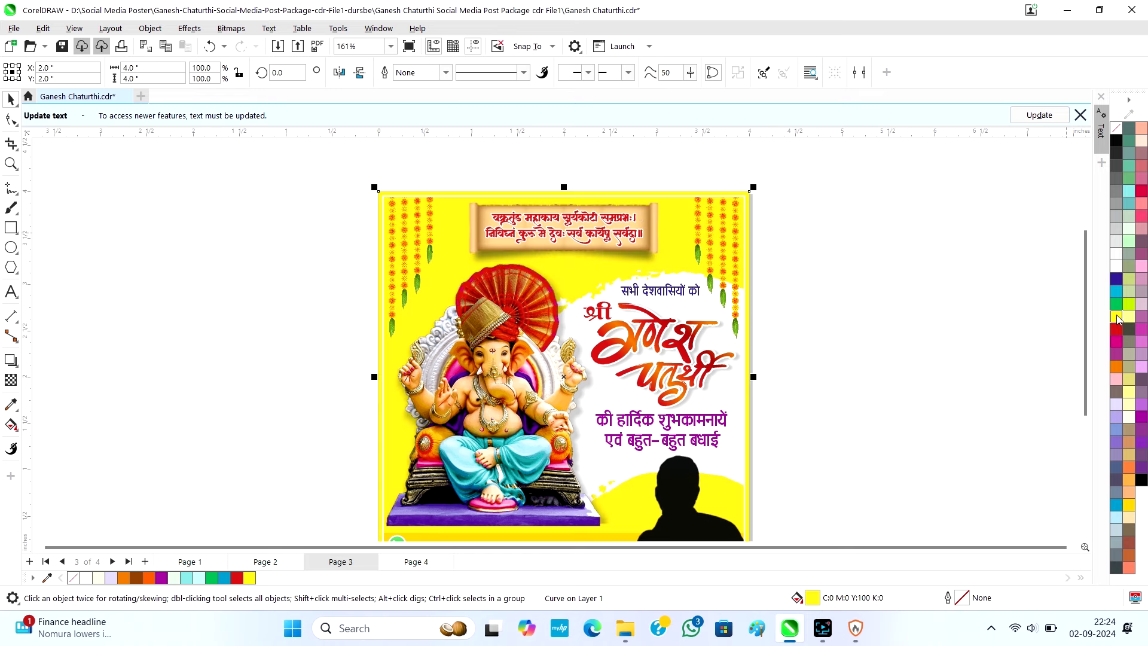
left_click(1116, 306)
left_click_drag(1117, 308, 1098, 335)
left_click(934, 336)
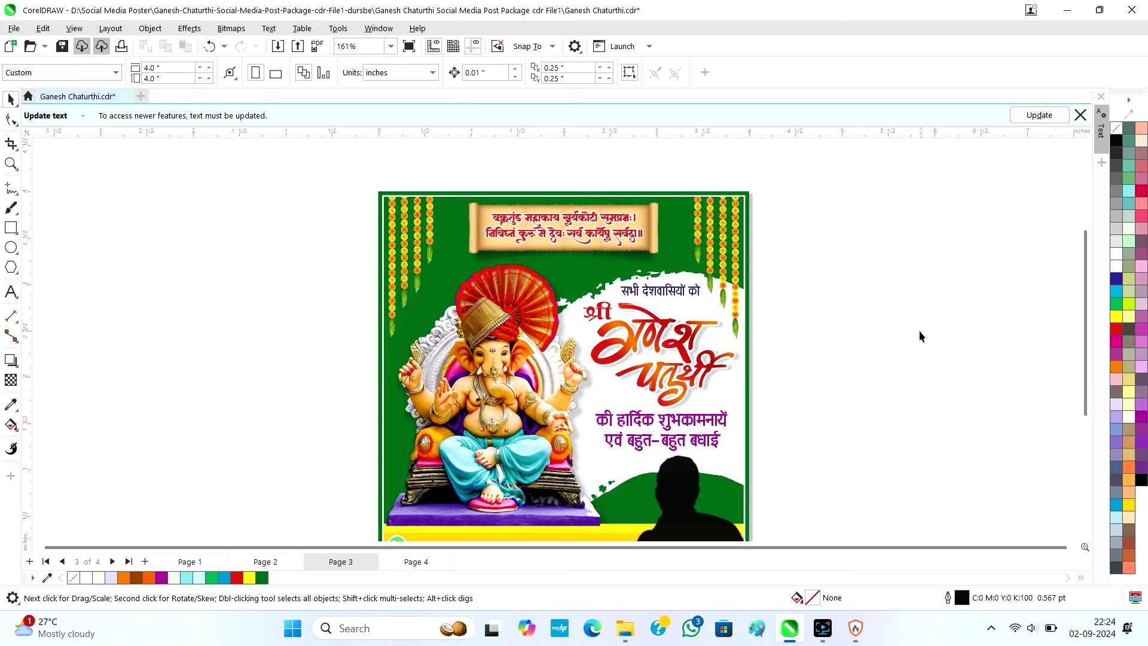
Try a green fill (C100 M0 Y100 K0) on the verse inside the parchment scroll
left_click(560, 234)
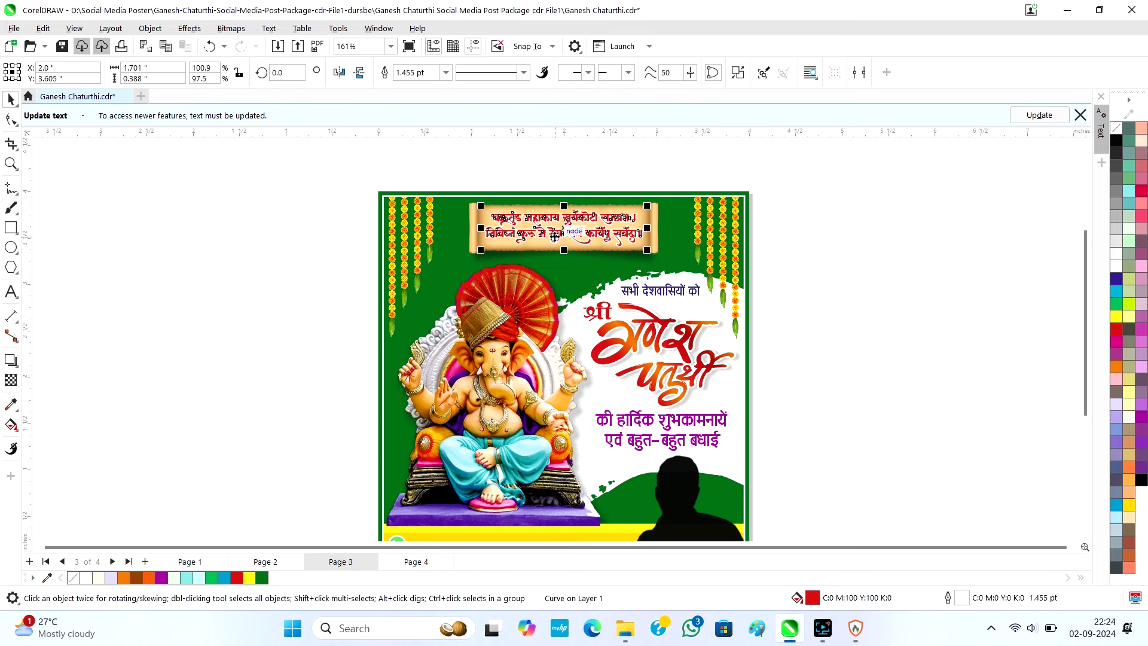
left_click(1117, 305)
left_click(798, 309)
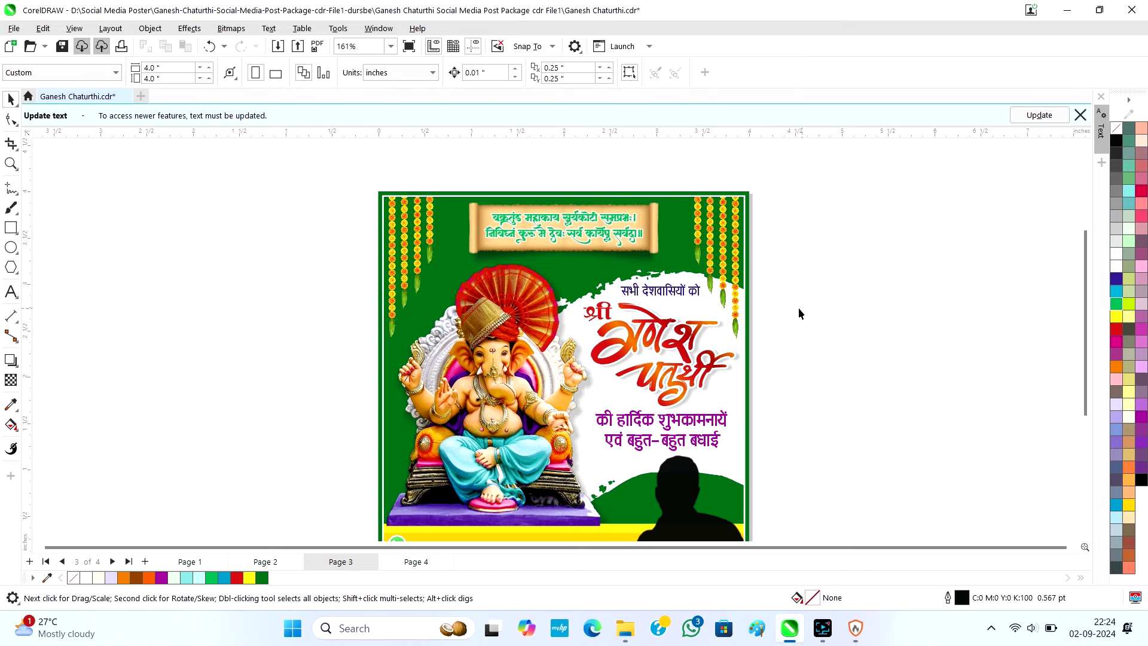
Check that the सभी देशवासियों को line is editable text, leaving its wording as is
left_click(677, 297)
double_click(676, 294)
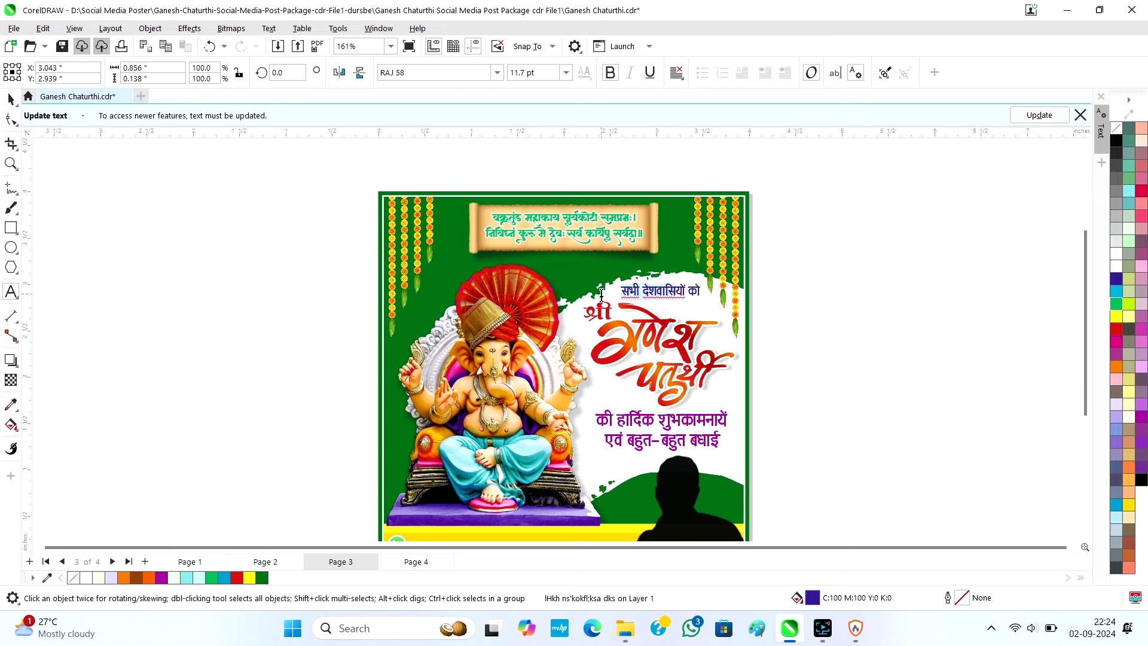
key("ctrl+space")
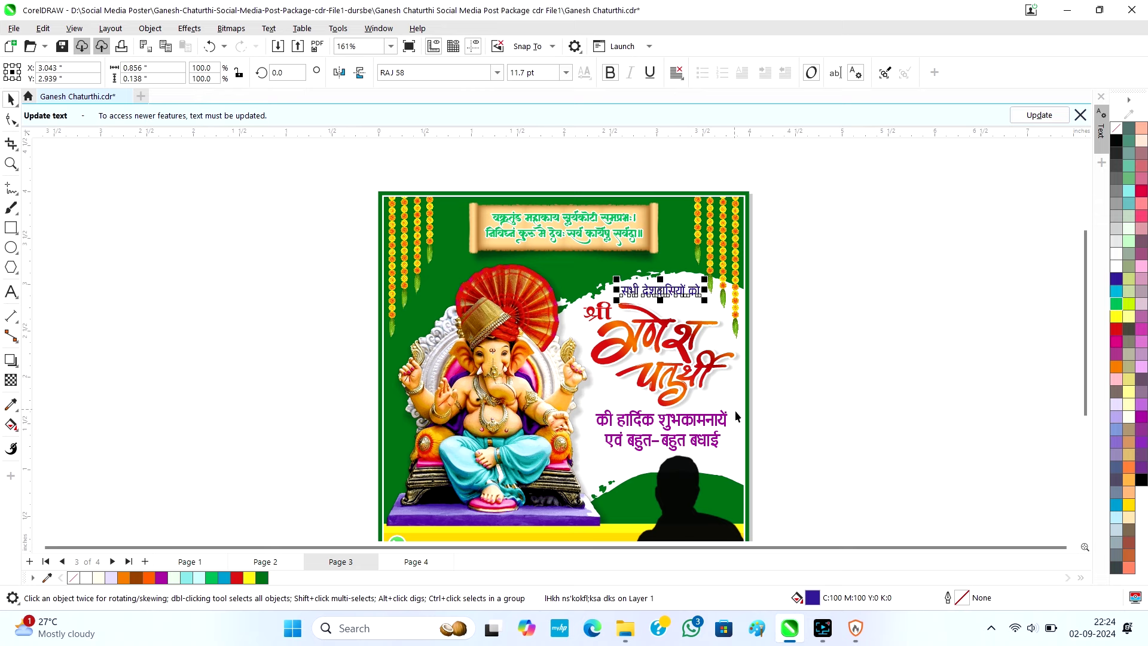
Enter the poster's PowerClip, try a red fill on the गणेश चतुर्थी title and undo it
left_click(694, 393)
double_click(685, 386)
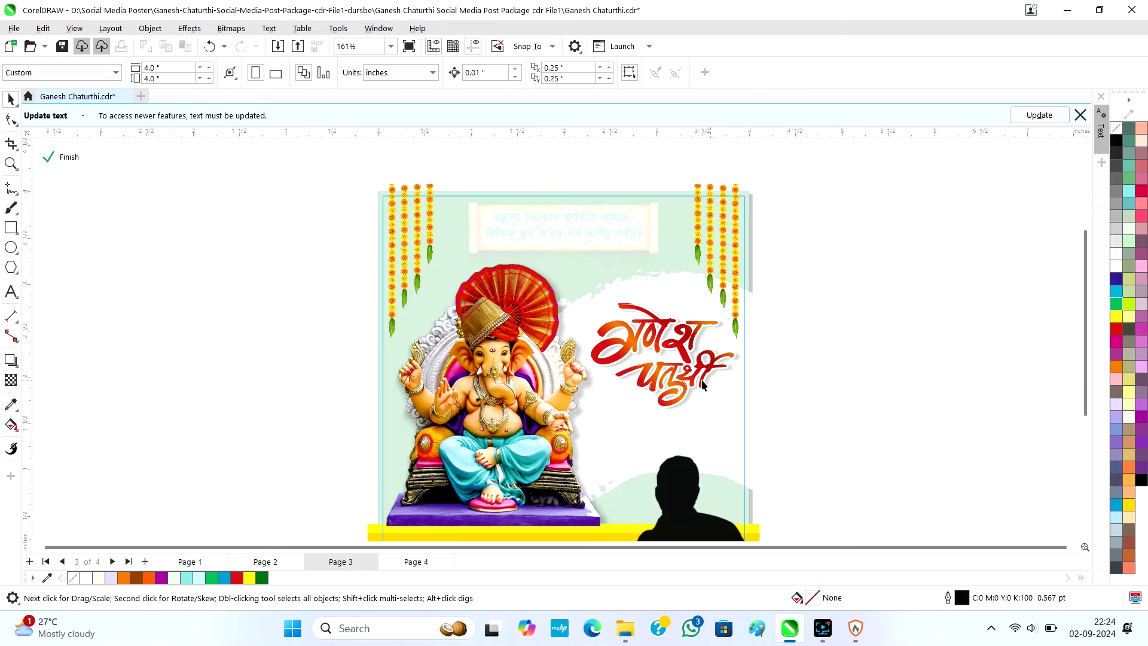
left_click(677, 376)
scroll(675, 373, "up", 1)
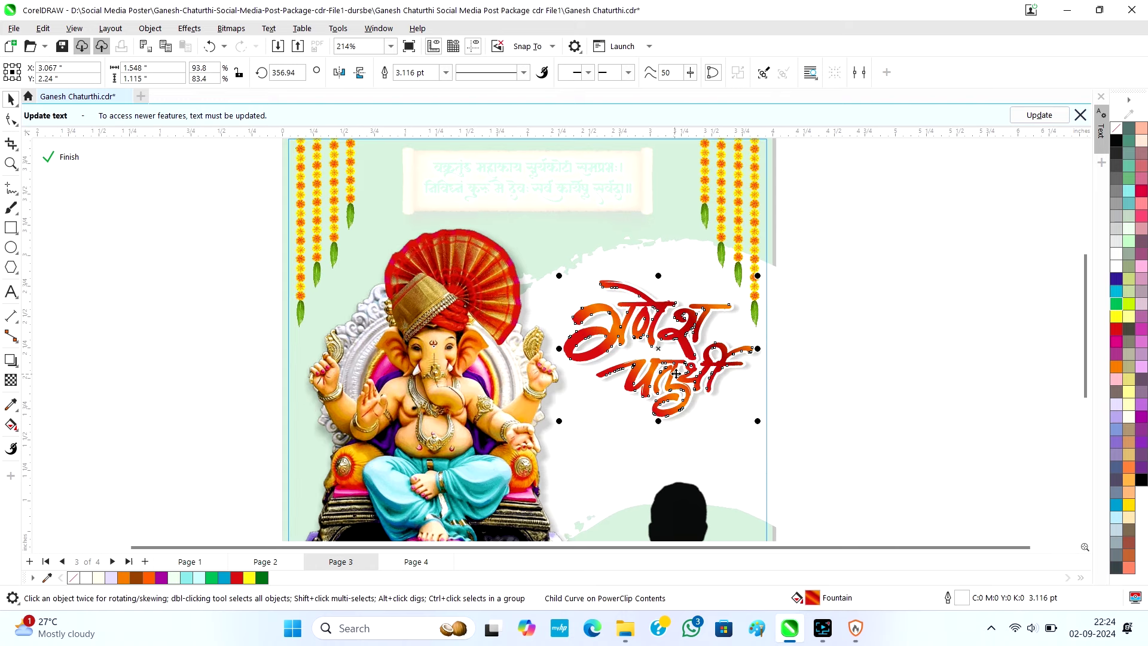
left_click(1117, 328)
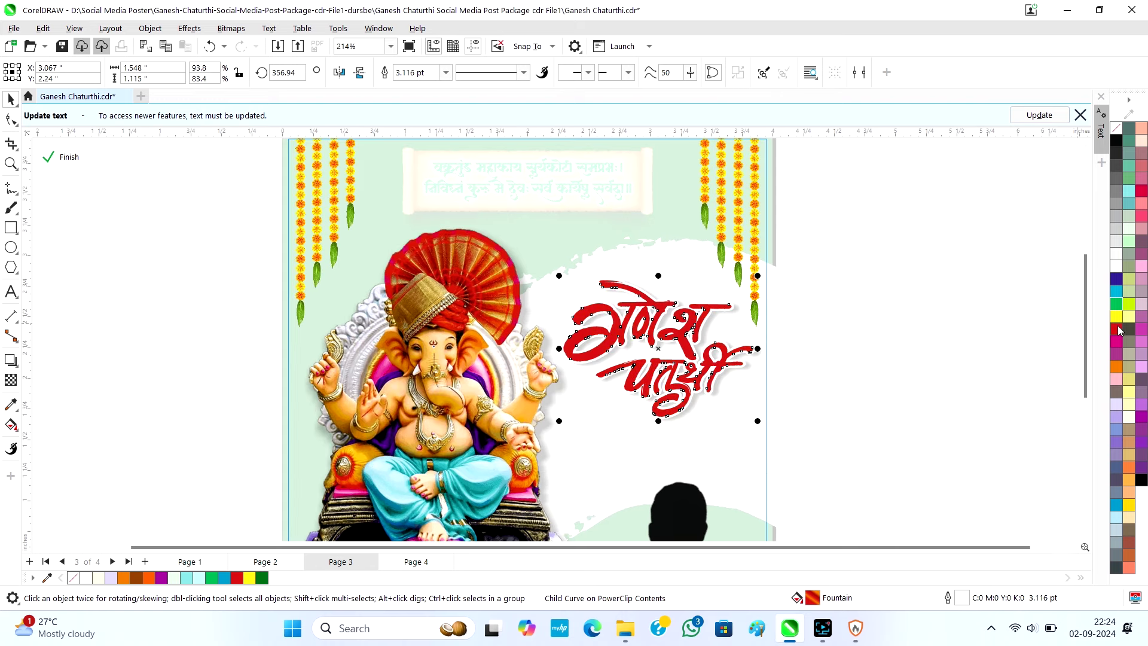
key("ctrl+z")
left_click(877, 367)
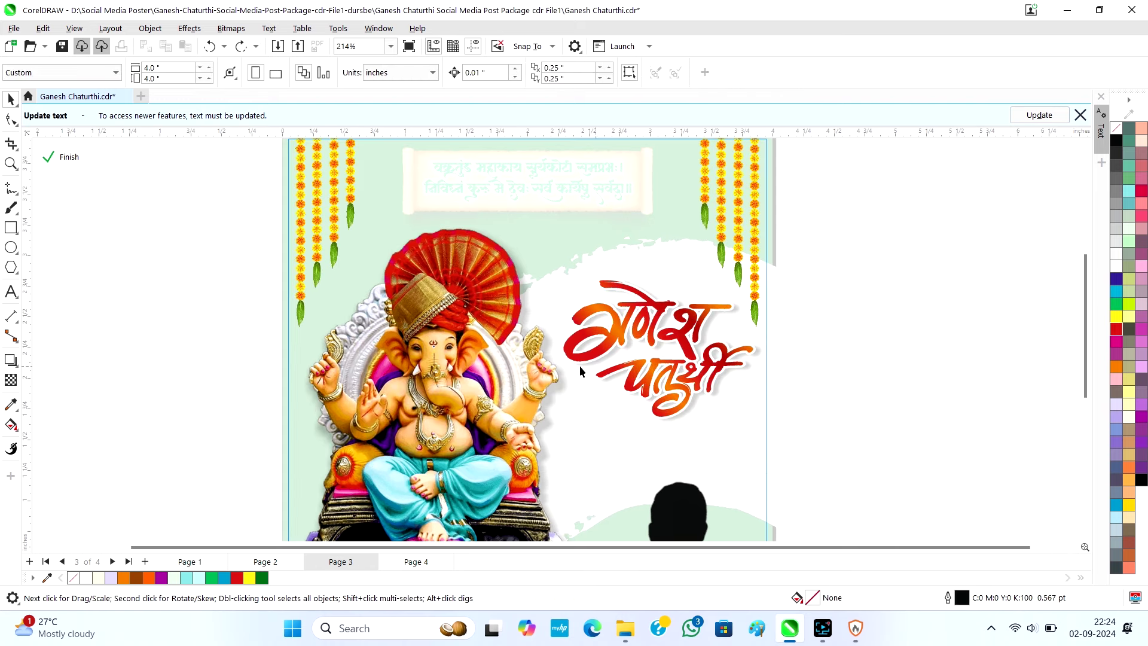
Try moving the Ganesh image out of the poster to its left, undoing the move
left_click(456, 346)
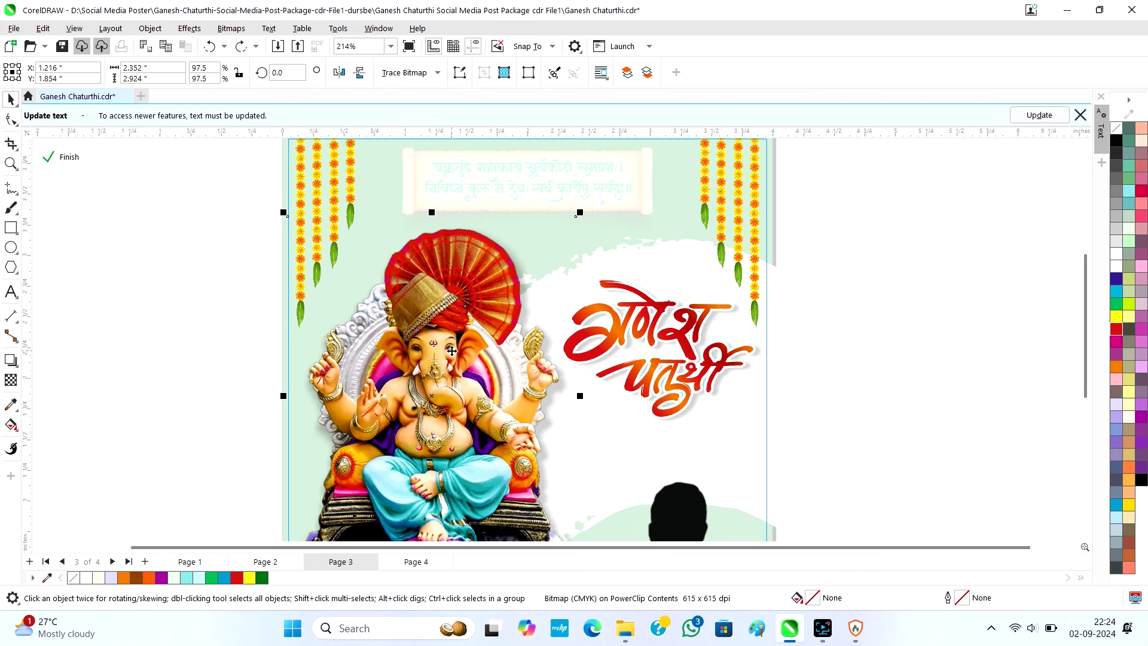
scroll(457, 345, "down", 2)
left_click_drag(445, 357, 222, 341)
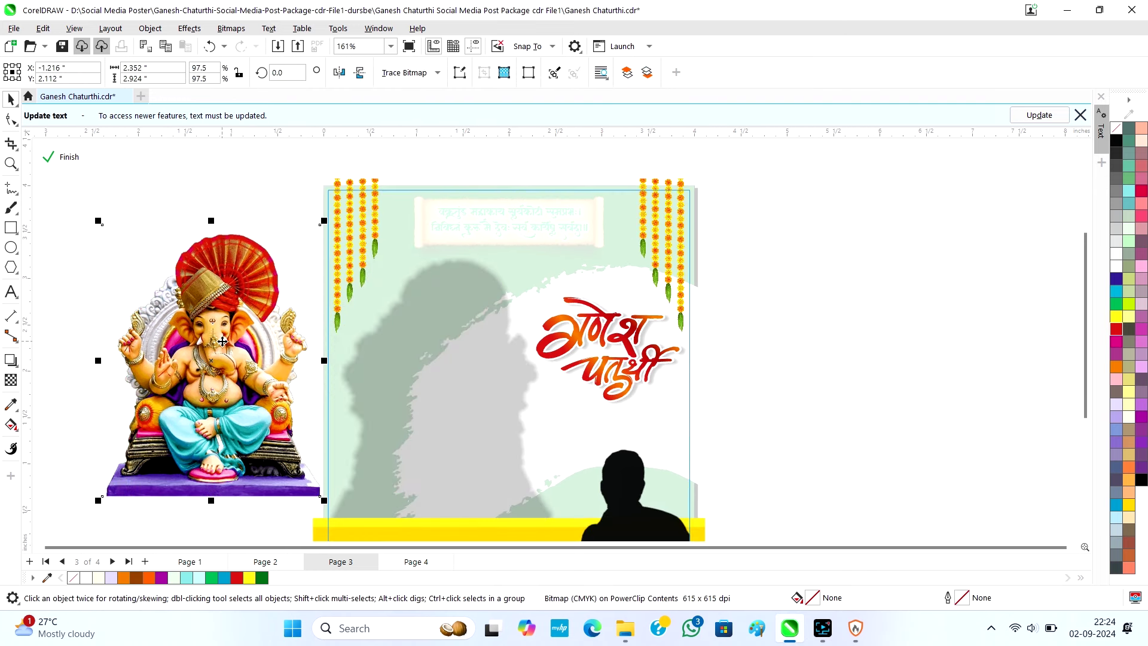
key("ctrl+z")
key("ctrl+z")
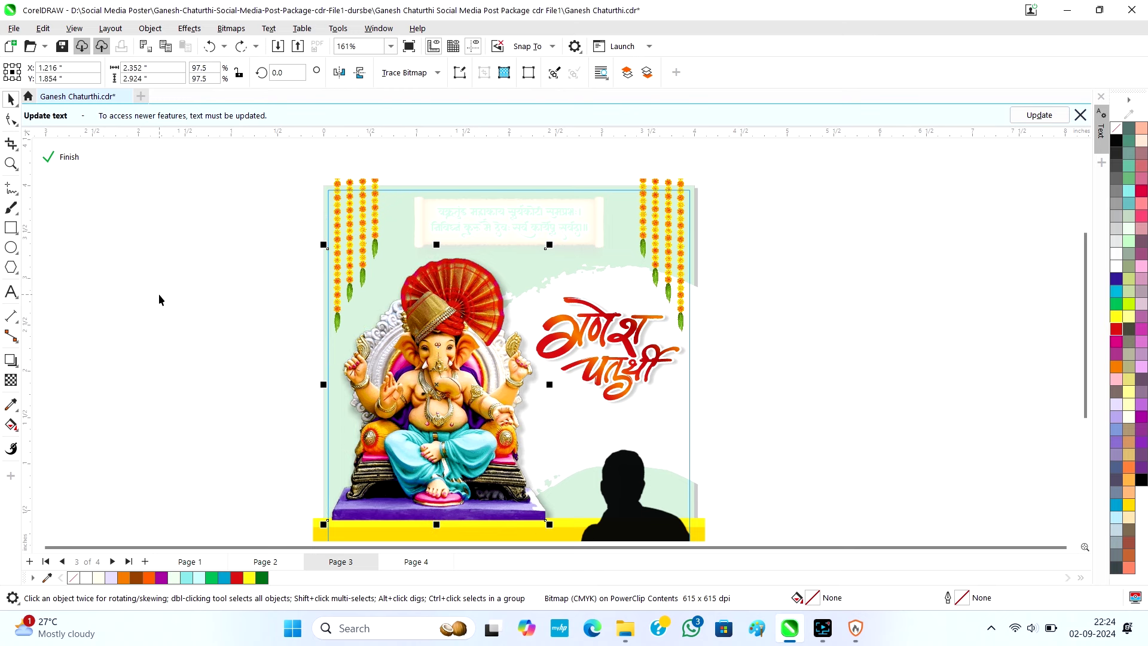
Try moving the marigold garlands to the right within the PowerClip, undoing the move
left_click(314, 235)
left_click(337, 233)
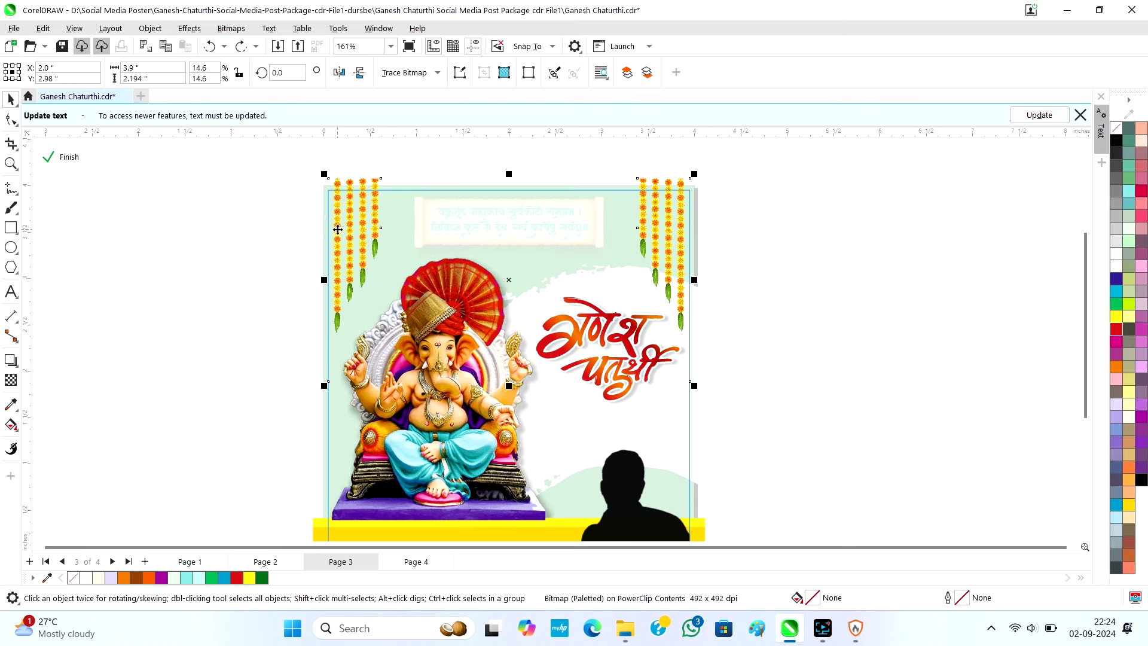
left_click_drag(361, 215, 663, 224)
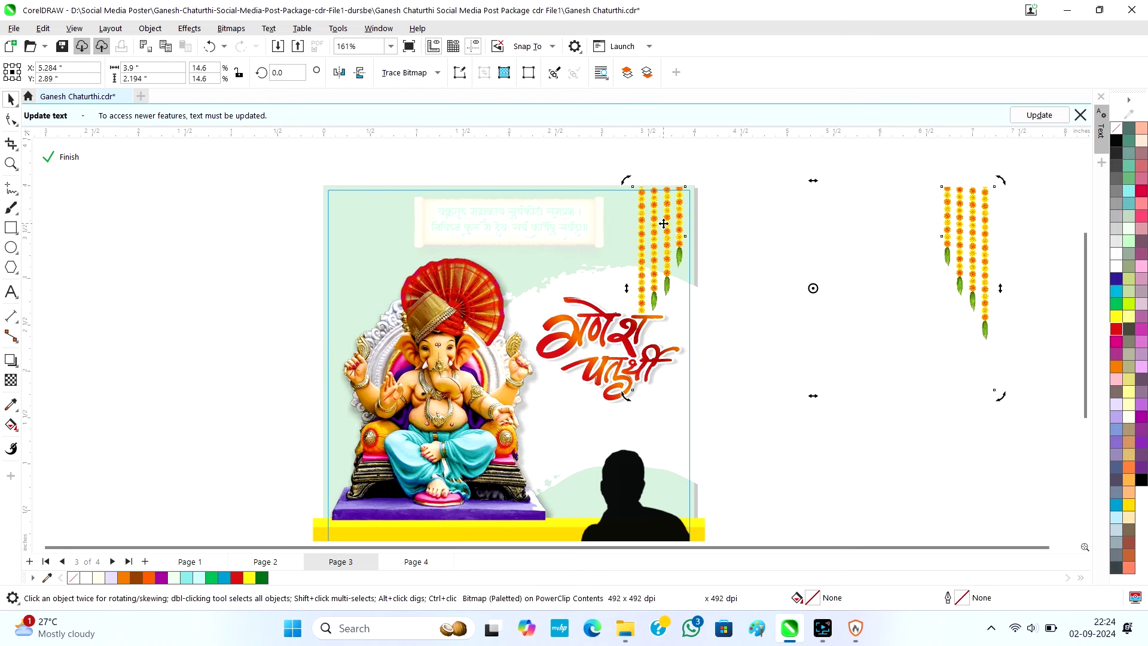
key("ctrl+z")
left_click(840, 307)
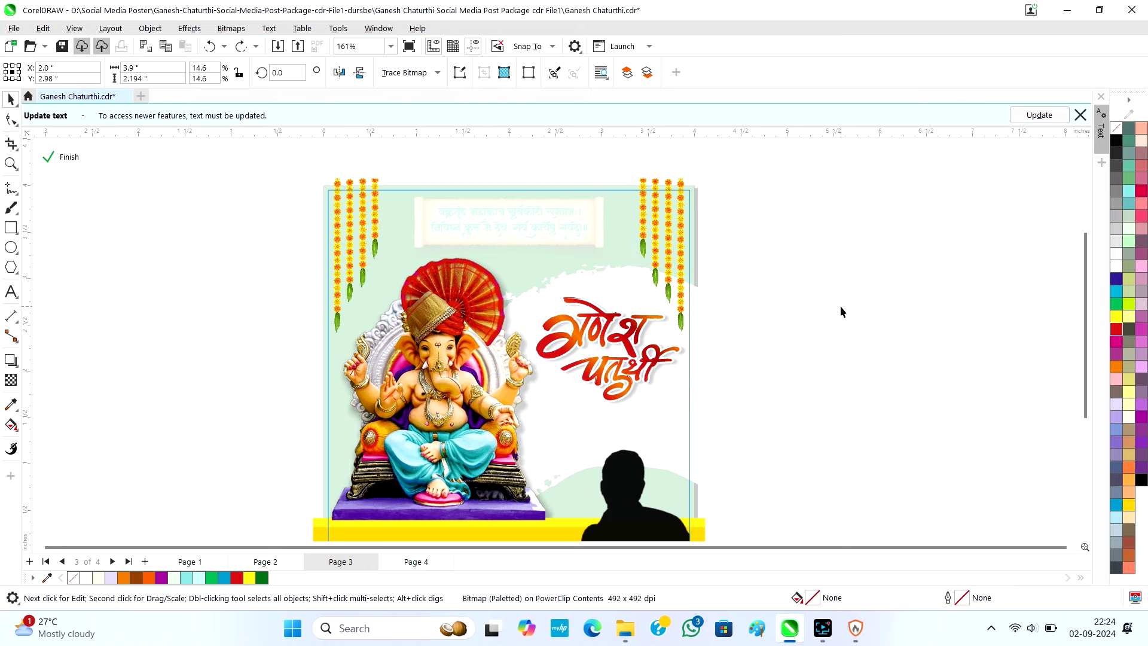
Try moving the white brush shape behind the title upward, undoing the move
scroll(686, 424, "down", 2)
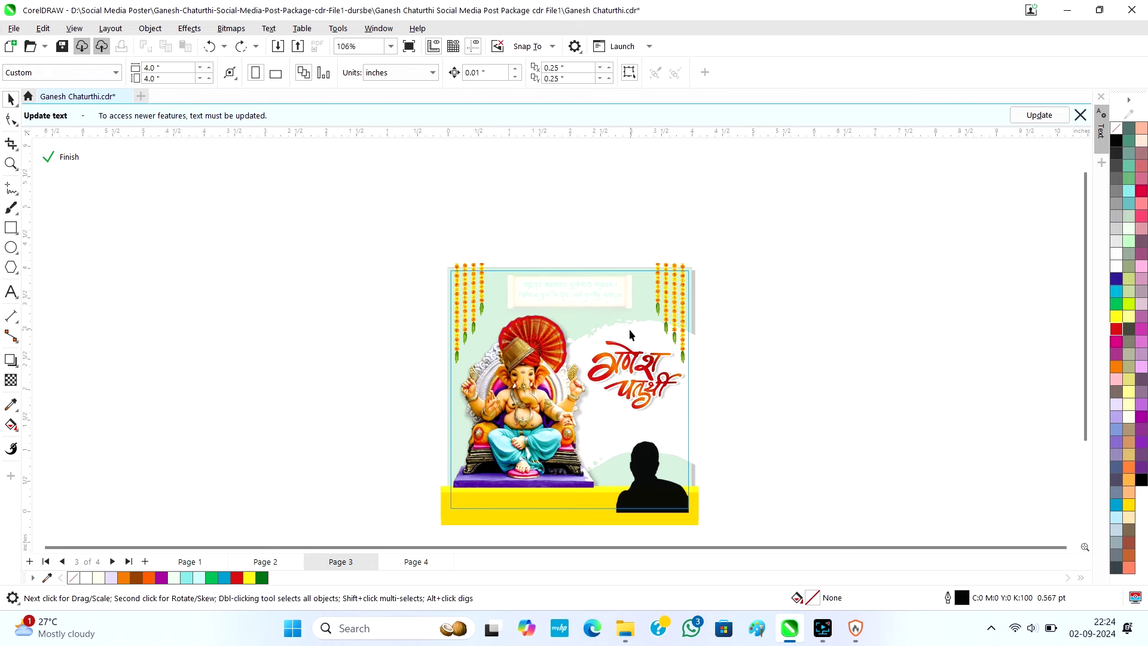
left_click(629, 328)
left_click_drag(630, 325, 639, 261)
key("ctrl+z")
Try moving the white brush shape beside the poster and filling it yellow (C0 M0 Y100 K0), undoing both changes
left_click_drag(680, 419, 906, 372)
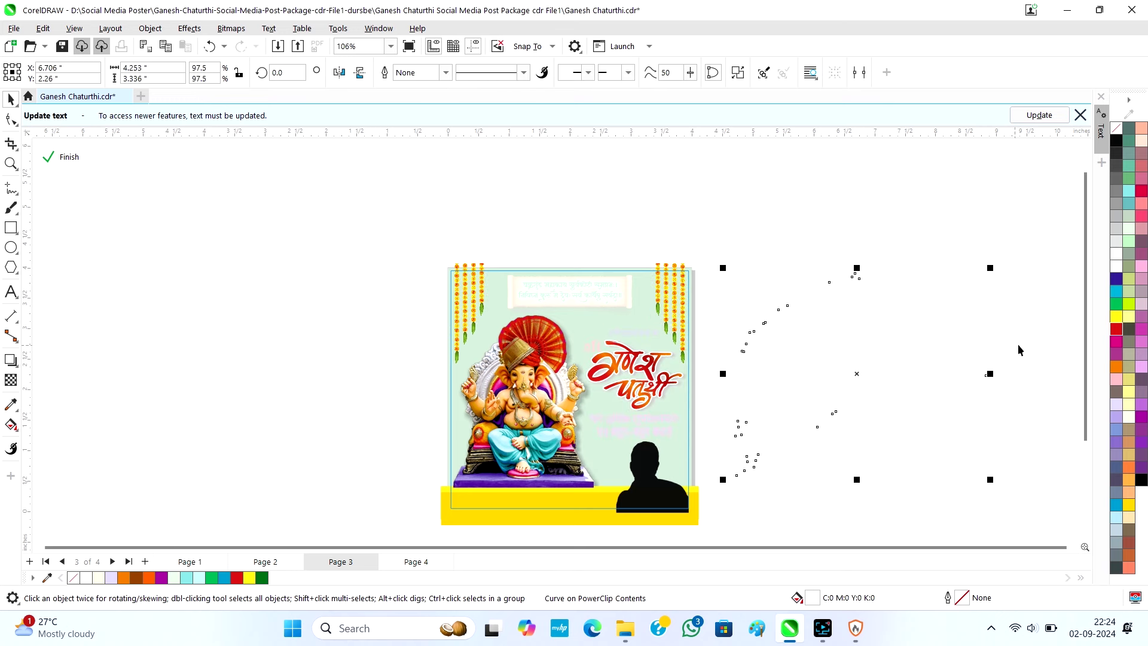
left_click(1115, 316)
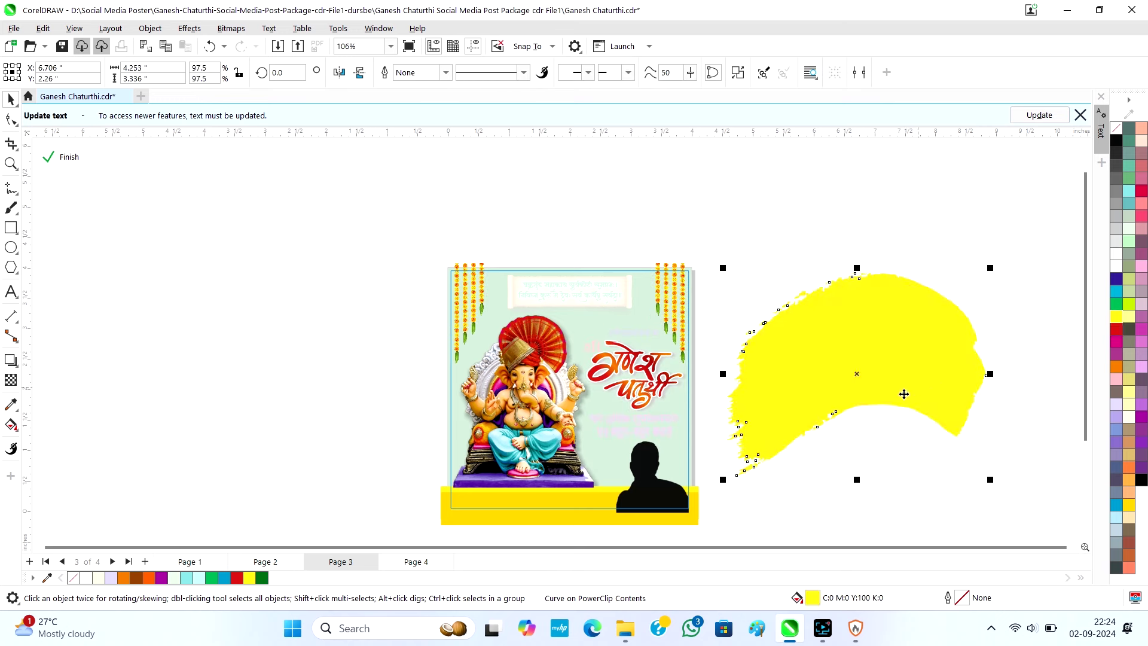
key("ctrl+z")
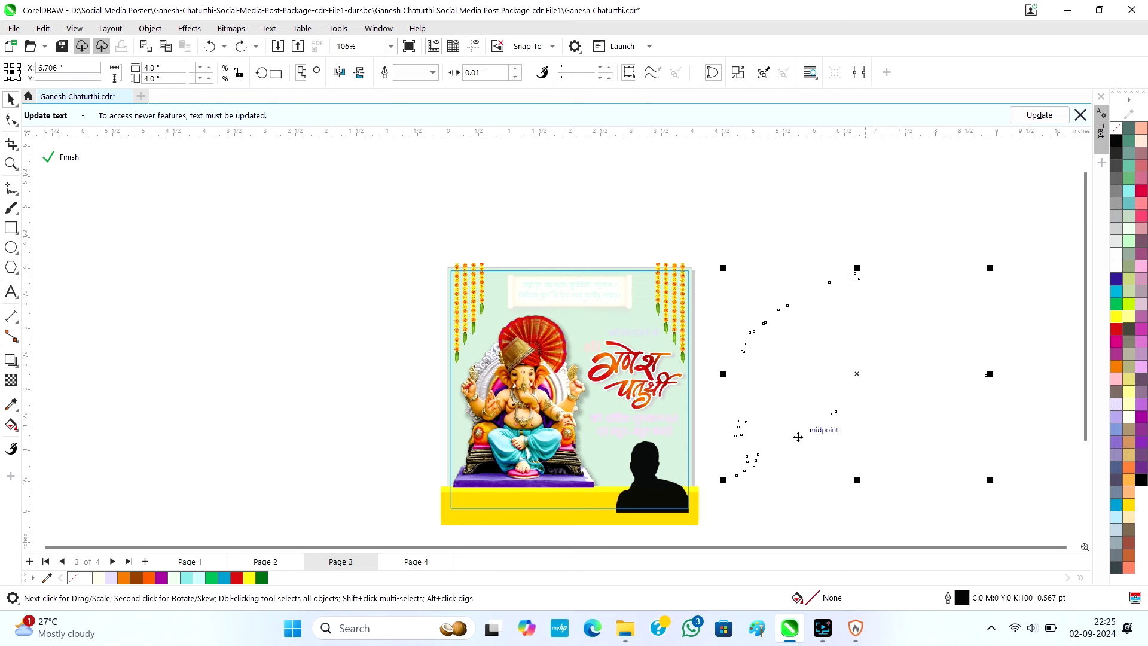
key("ctrl+z")
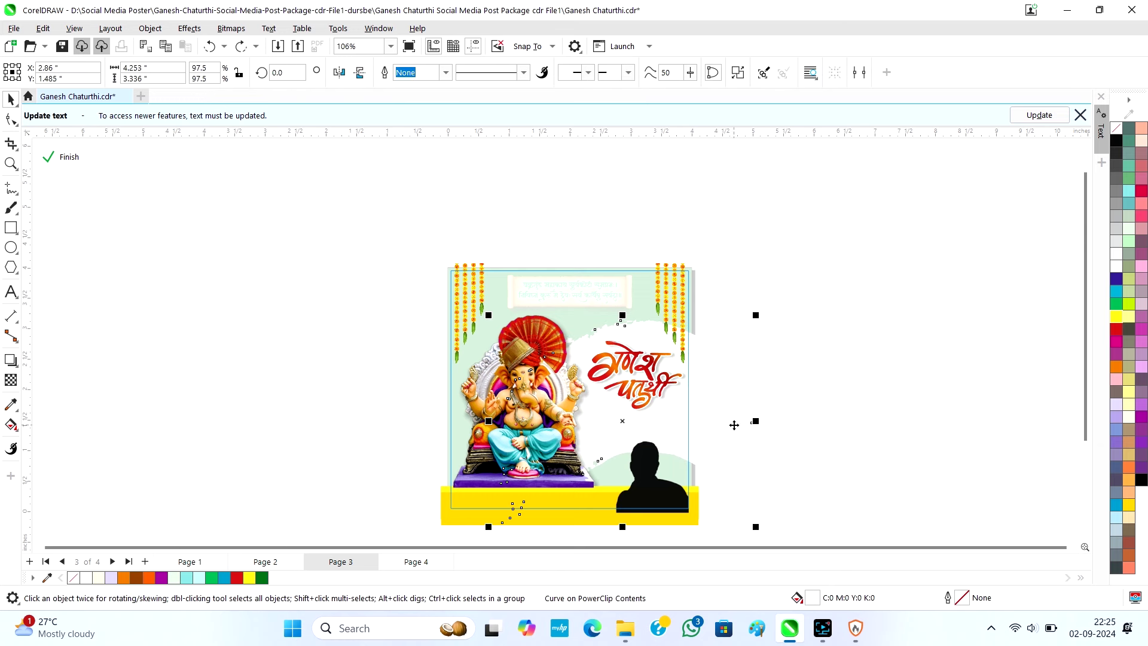
Try yellow and light grey (C0 M0 Y0 K10) fills on the brush shape, undoing them until PowerClip editing is left
left_click(1116, 317)
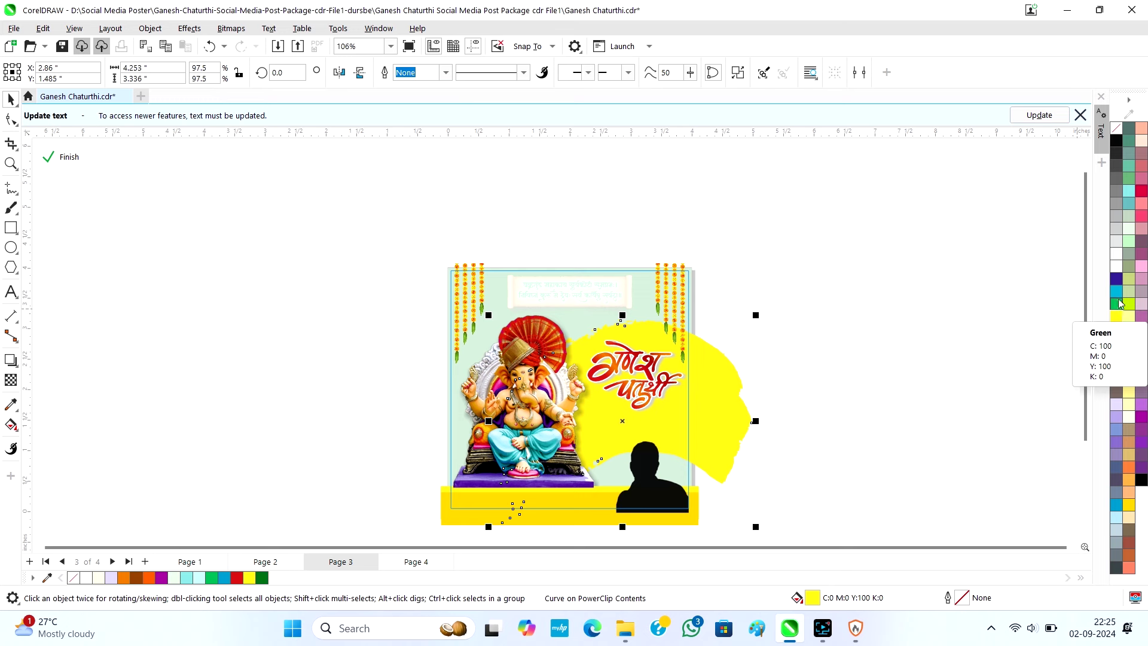
left_click(1115, 254)
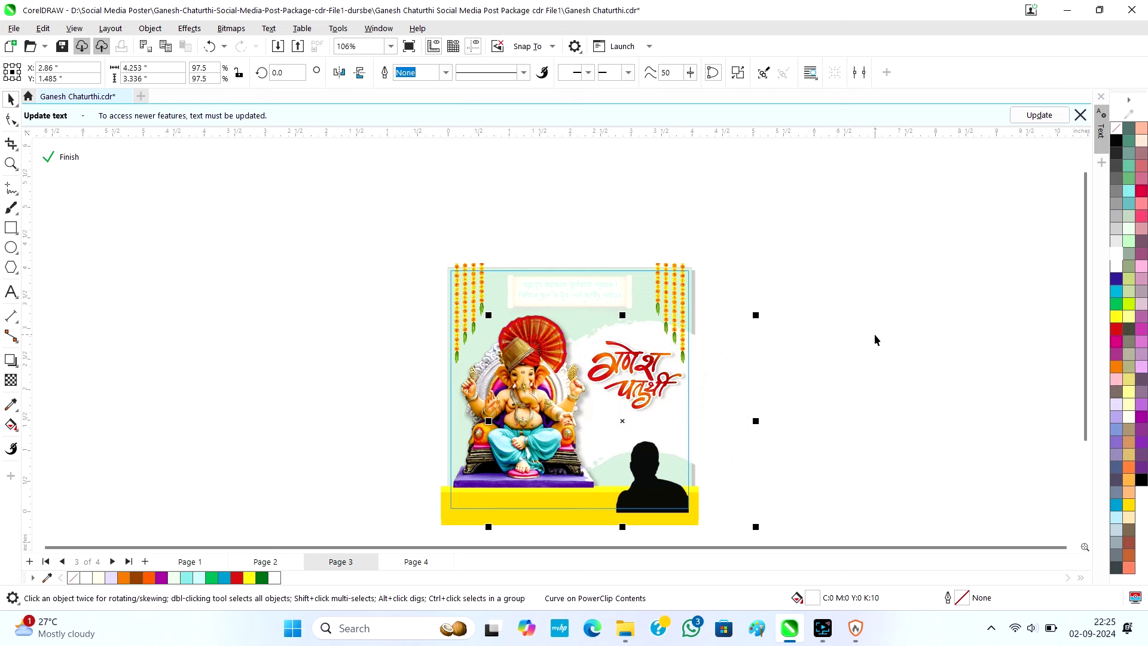
key("ctrl+z")
key("ctrl+z")
key("ctrl+z")
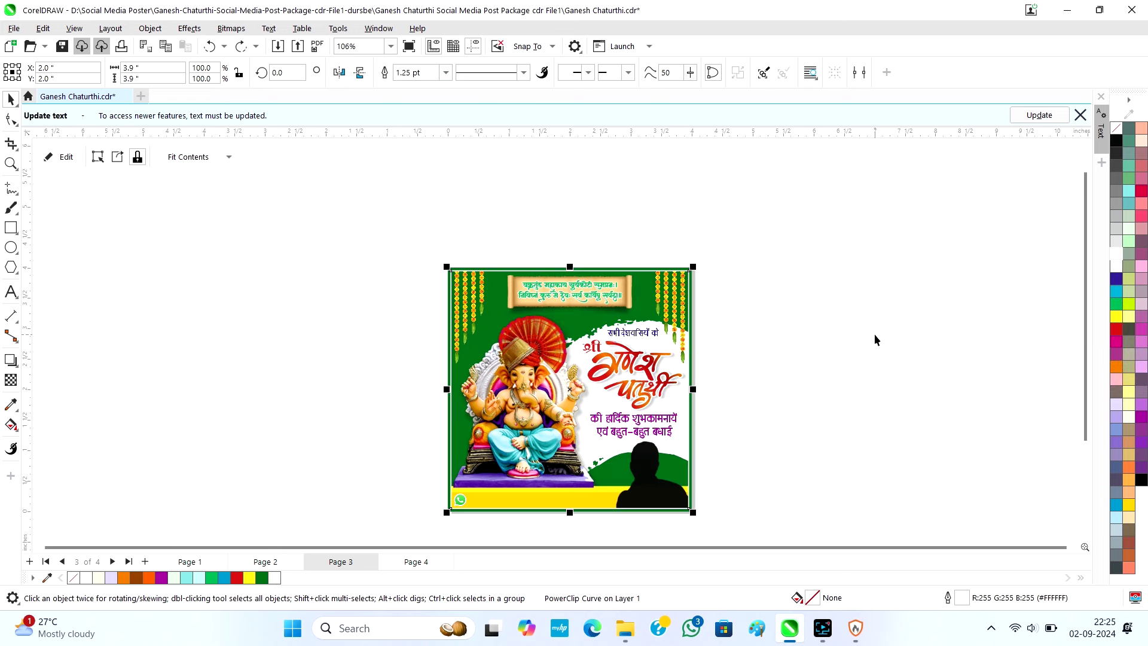
Undo the verse and background recolouring to restore the original red verse and purple background
key("ctrl+z")
key("ctrl+z")
key("ctrl+z")
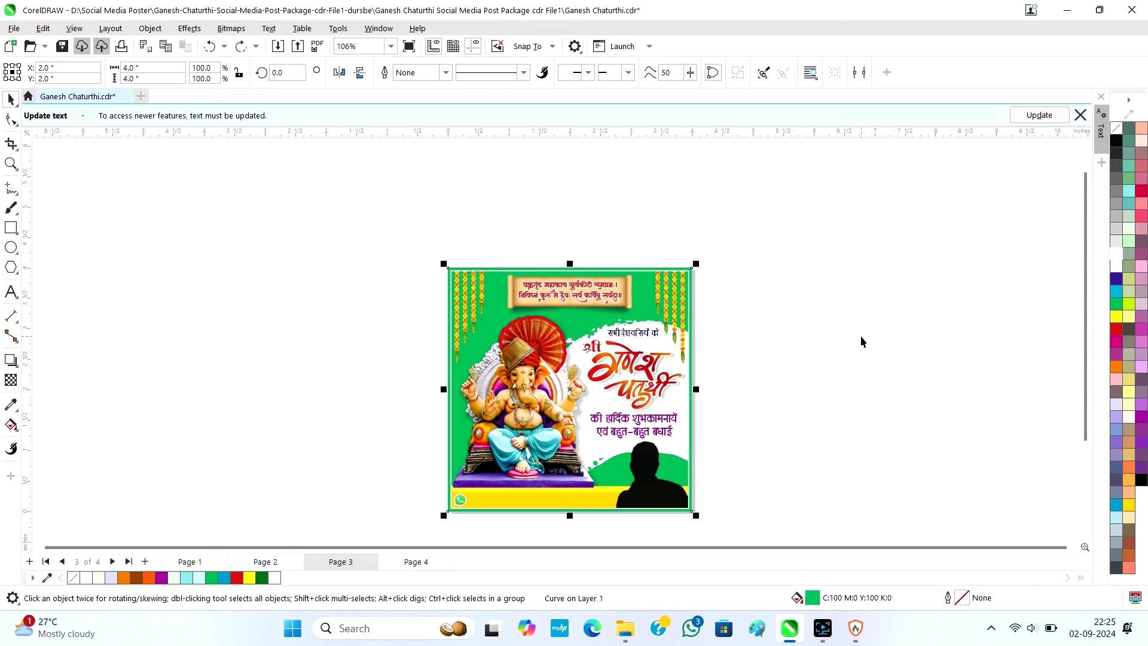
key("ctrl+shift+z")
key("ctrl+shift+z")
left_click(830, 354)
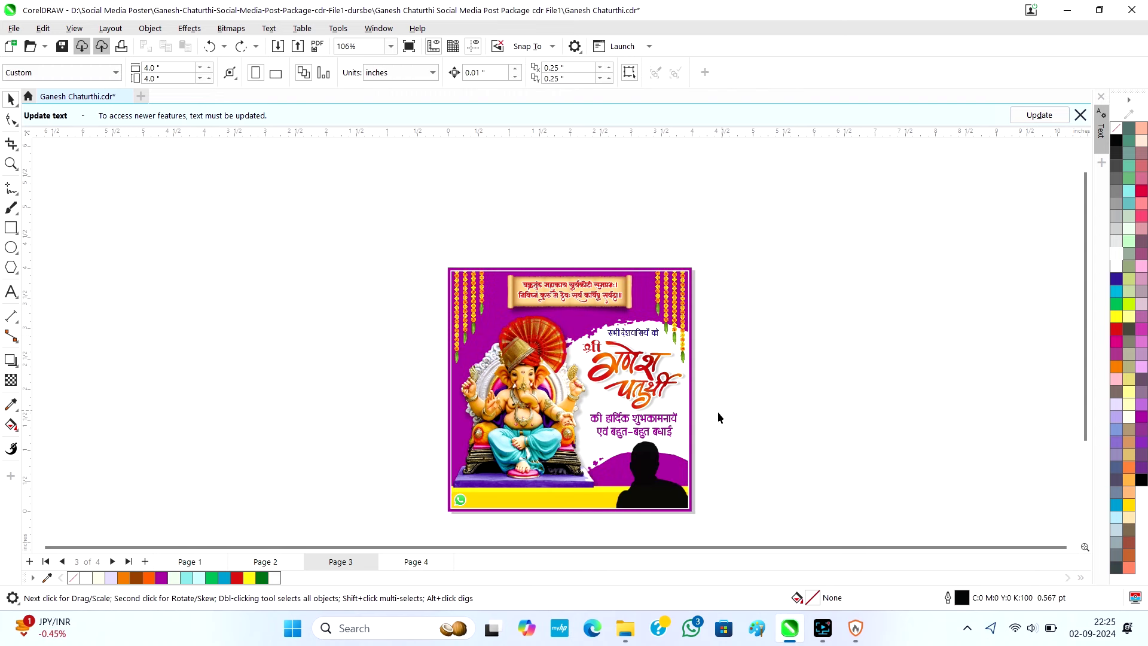
Look over the restored page 3 poster and go to page 4
scroll(625, 444, "up", 3)
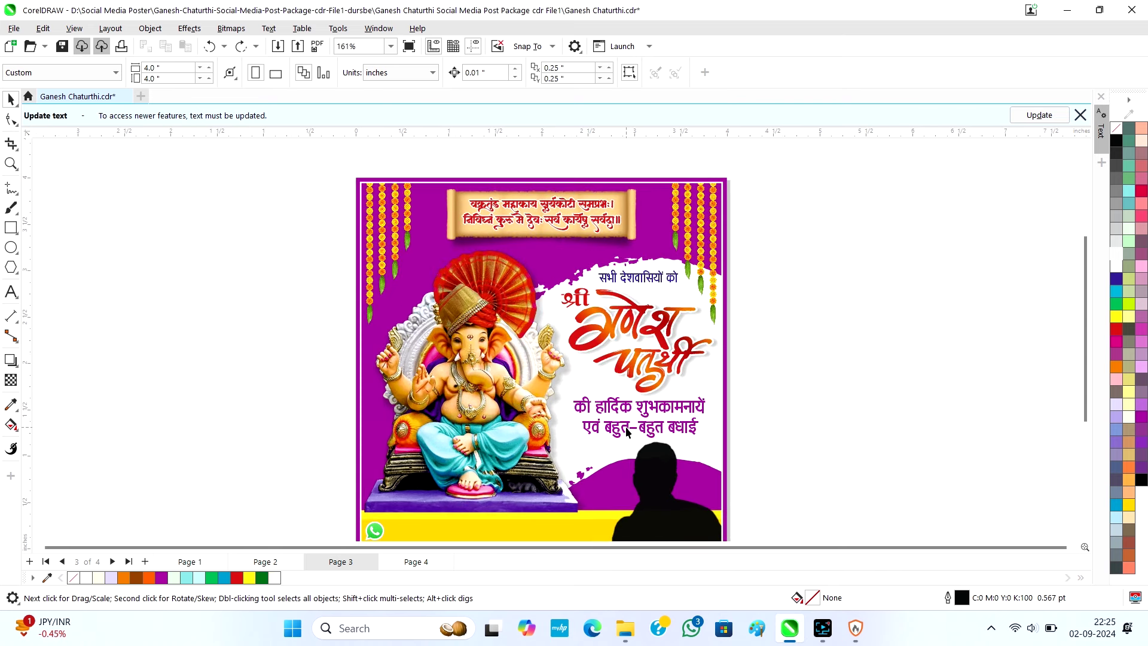
scroll(681, 340, "down", 2)
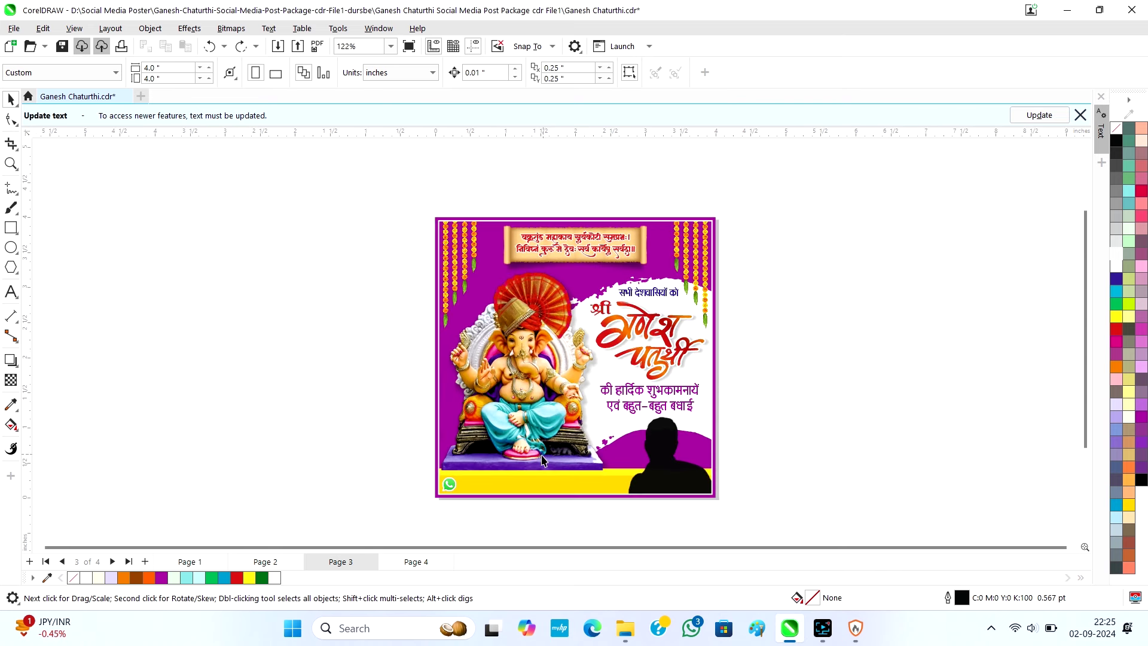
left_click(417, 563)
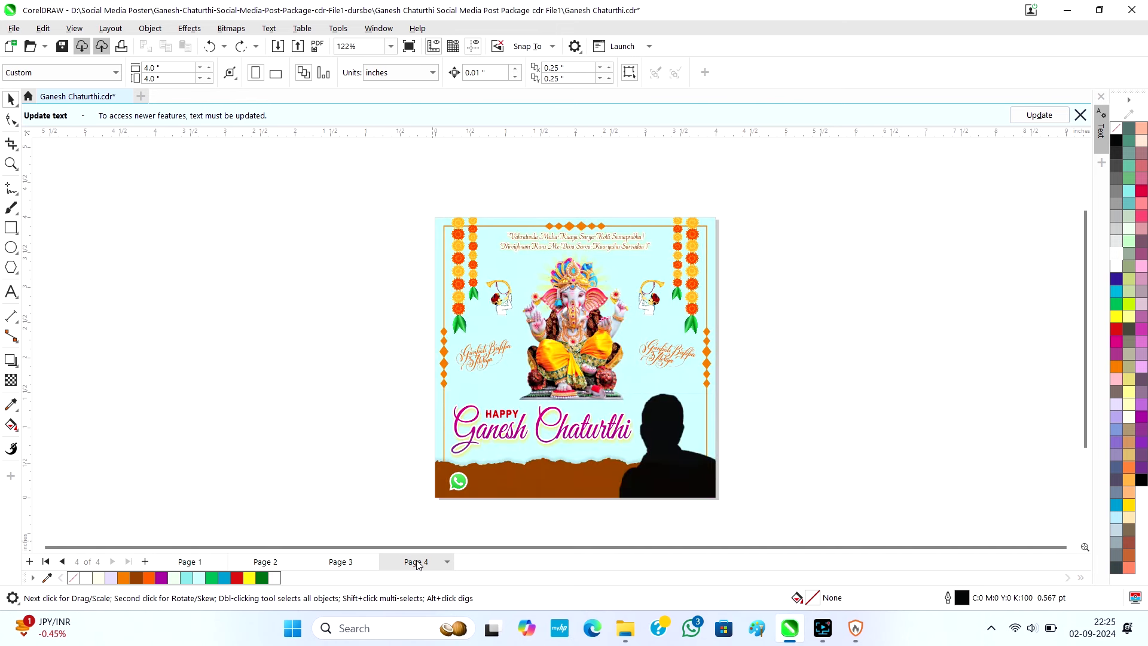
Ungroup the page 4 poster and fill its background white (C0 M0 Y0 K0)
scroll(701, 236, "up", 1)
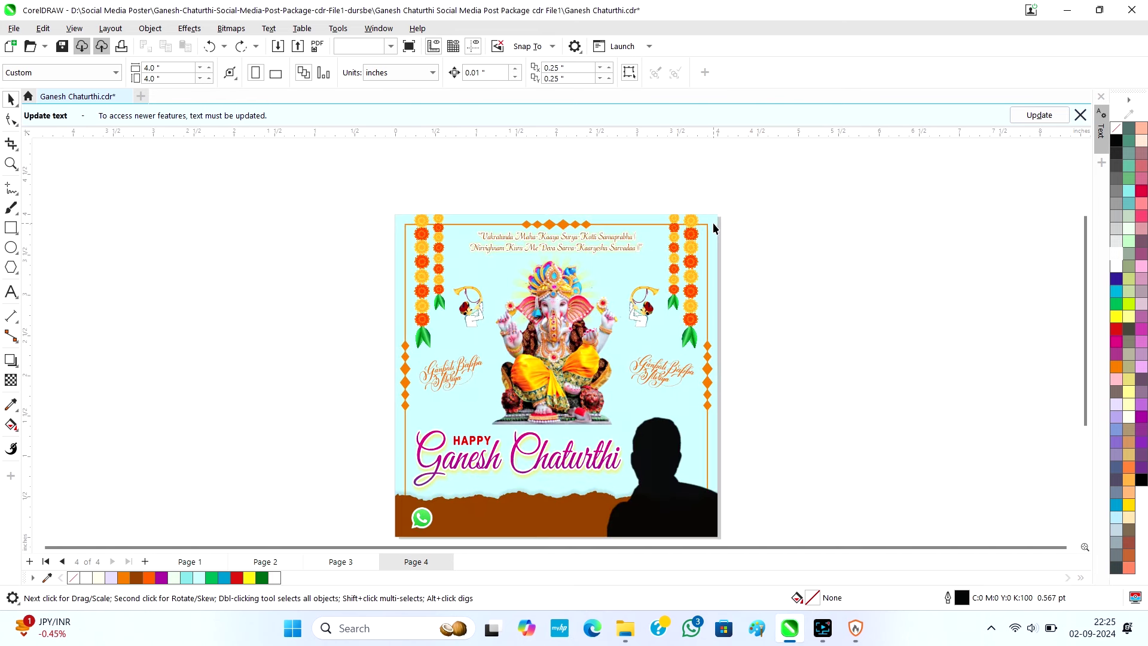
left_click(713, 223)
key("ctrl+u")
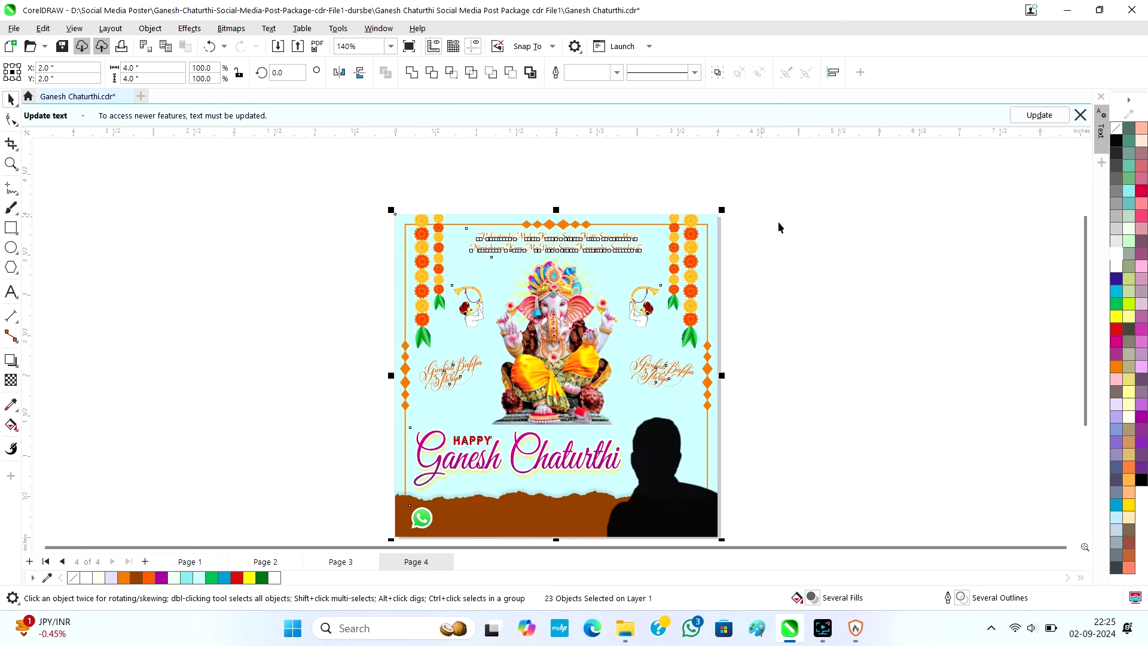
left_click(732, 221)
left_click(713, 223)
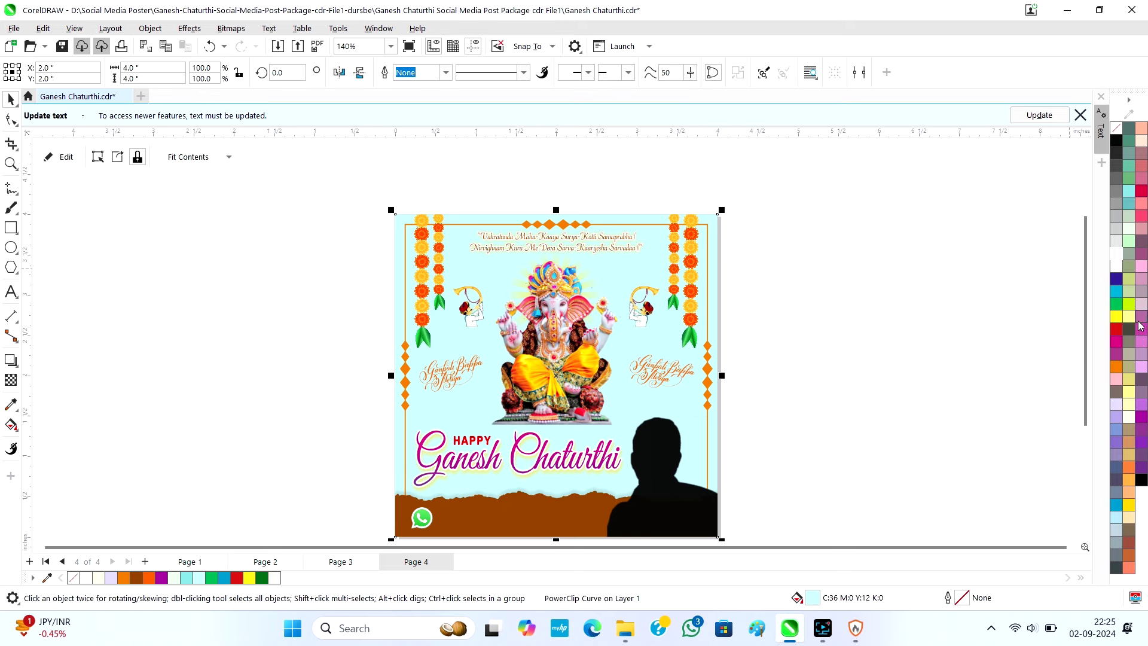
left_click(1117, 267)
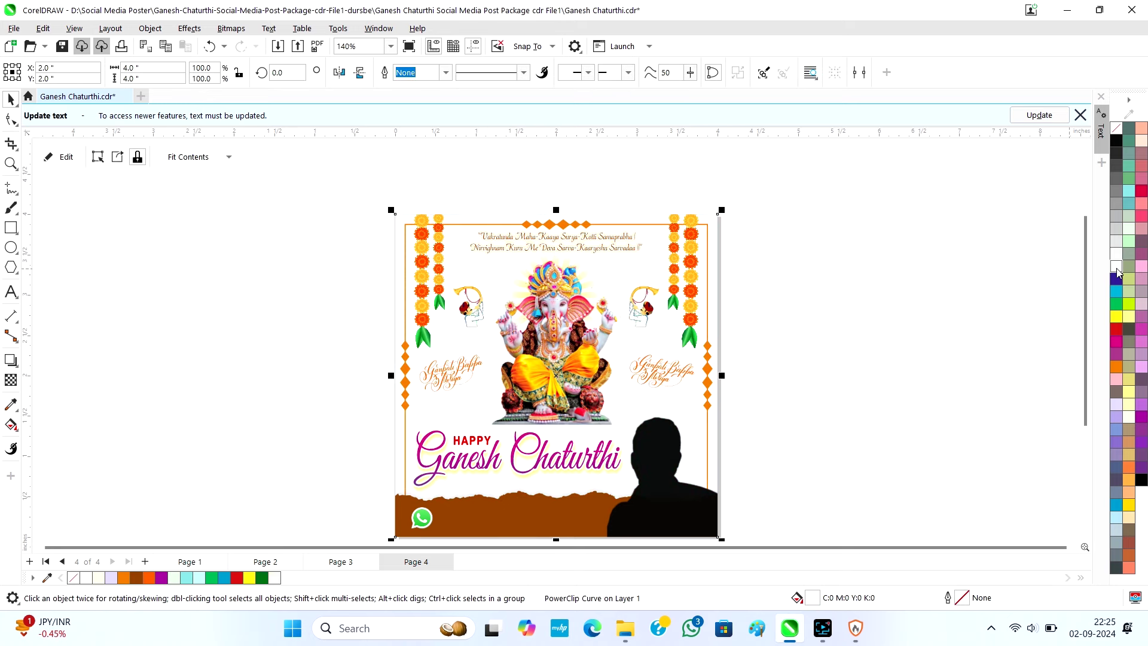
left_click(855, 318)
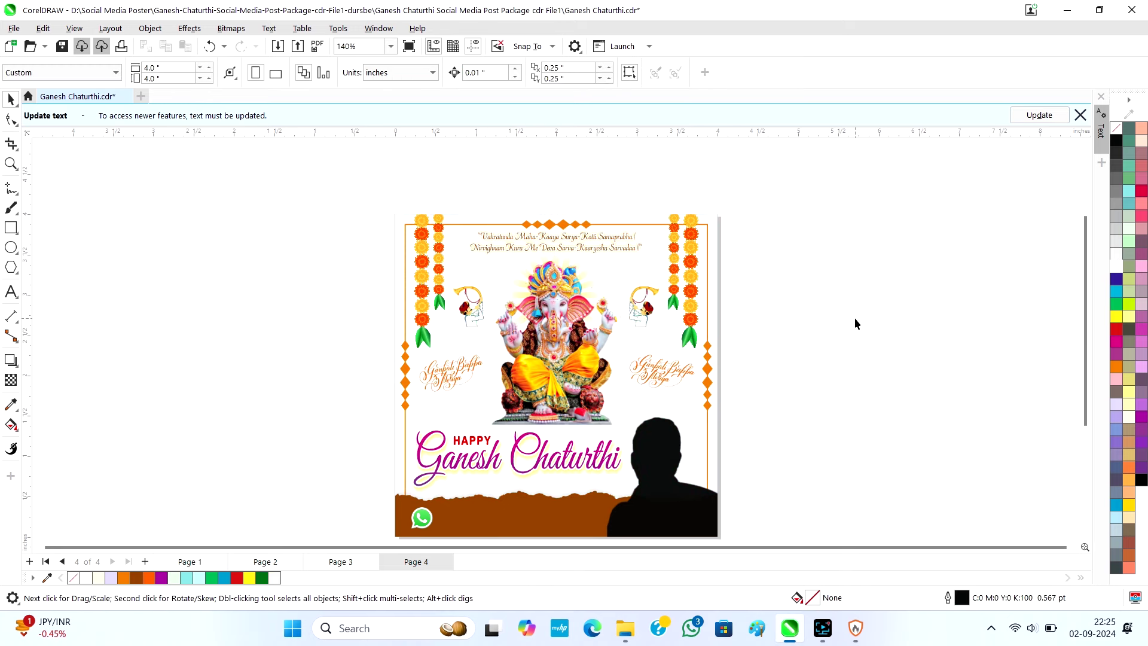
Make the middle colour of the Ganesh Chaturthi title's fountain fill orange, place it at 48%, and shorten the gradient at both ends
left_click(537, 452)
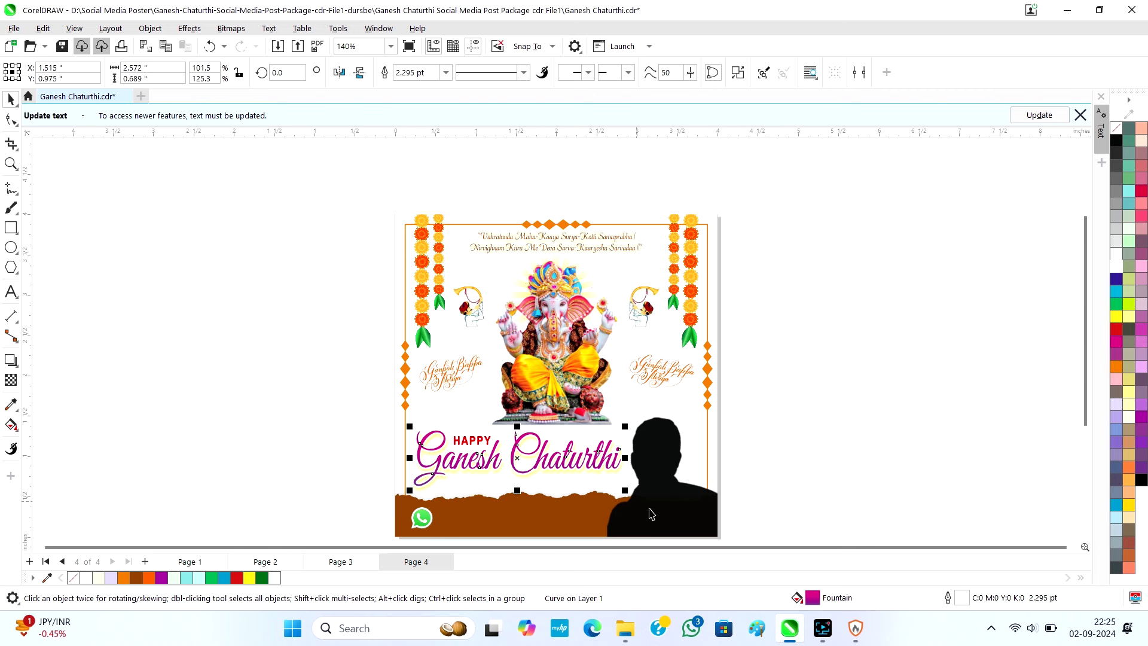
double_click(810, 598)
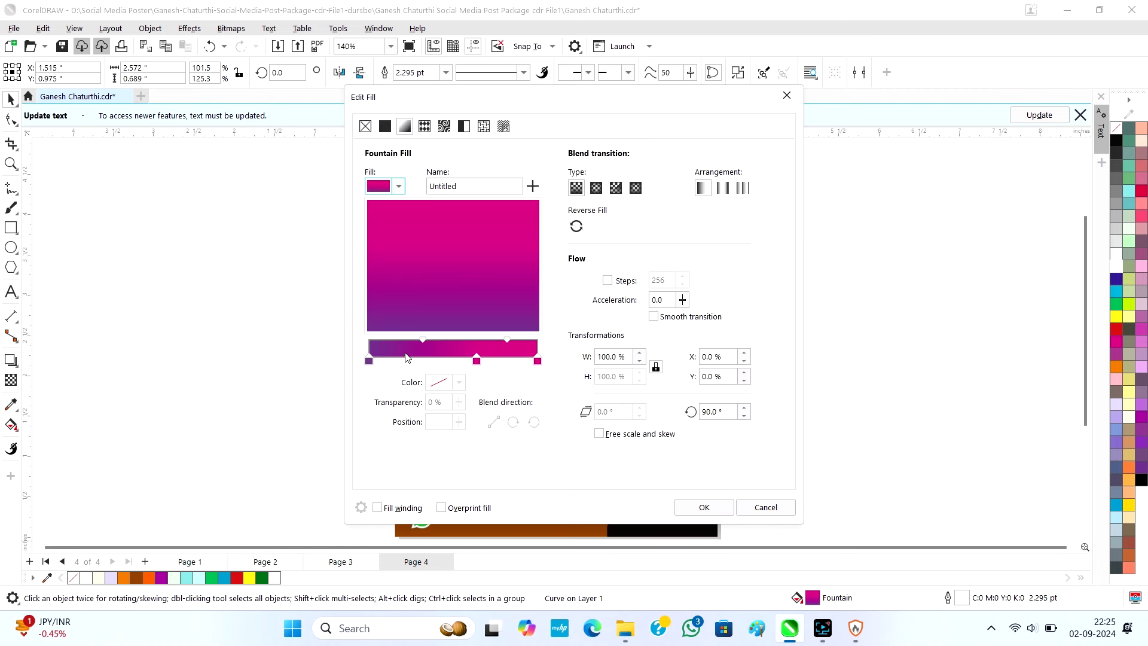
left_click(783, 508)
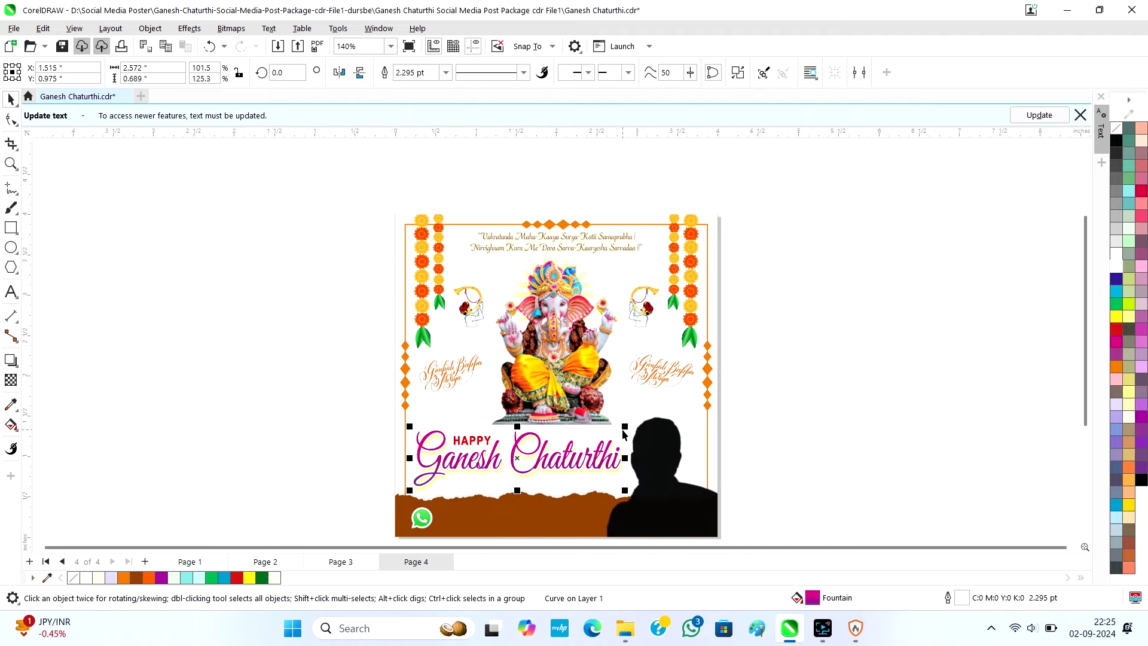
key("g")
scroll(513, 476, "up", 2)
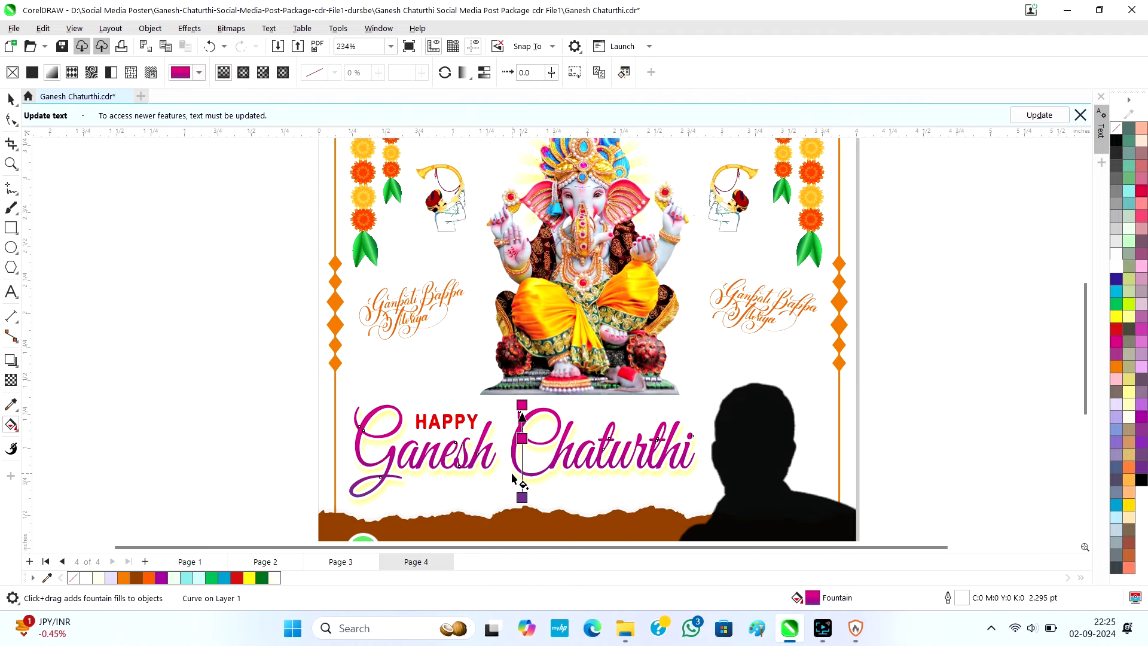
scroll(512, 477, "up", 1)
left_click_drag(1116, 367, 528, 437)
left_click_drag(526, 501, 524, 472)
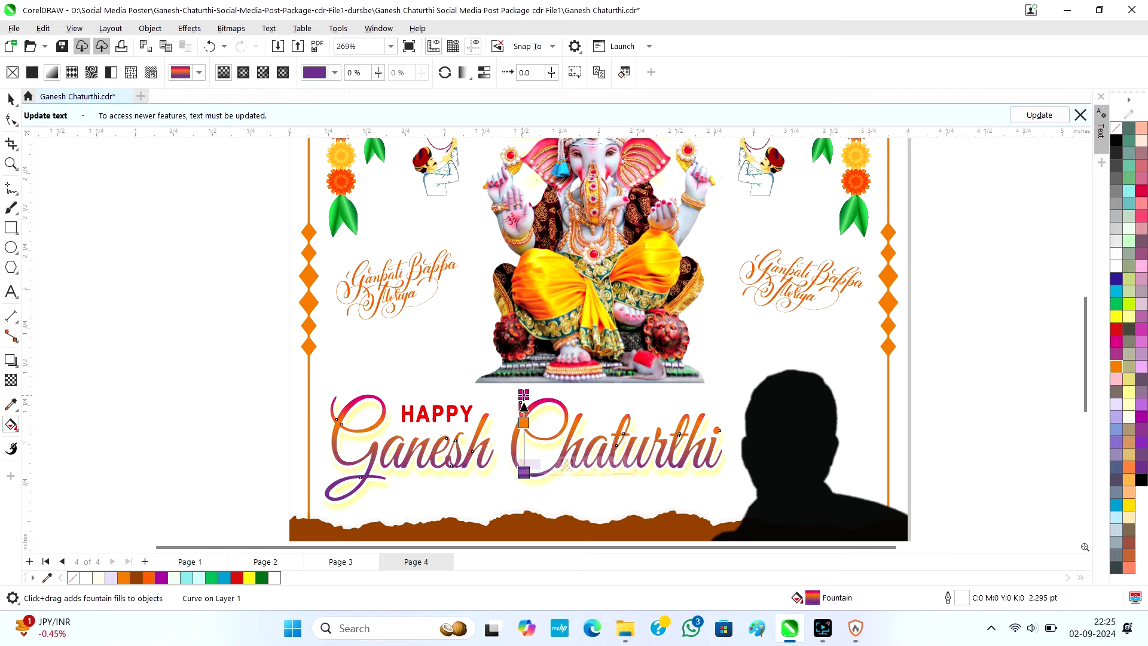
left_click_drag(523, 395, 523, 440)
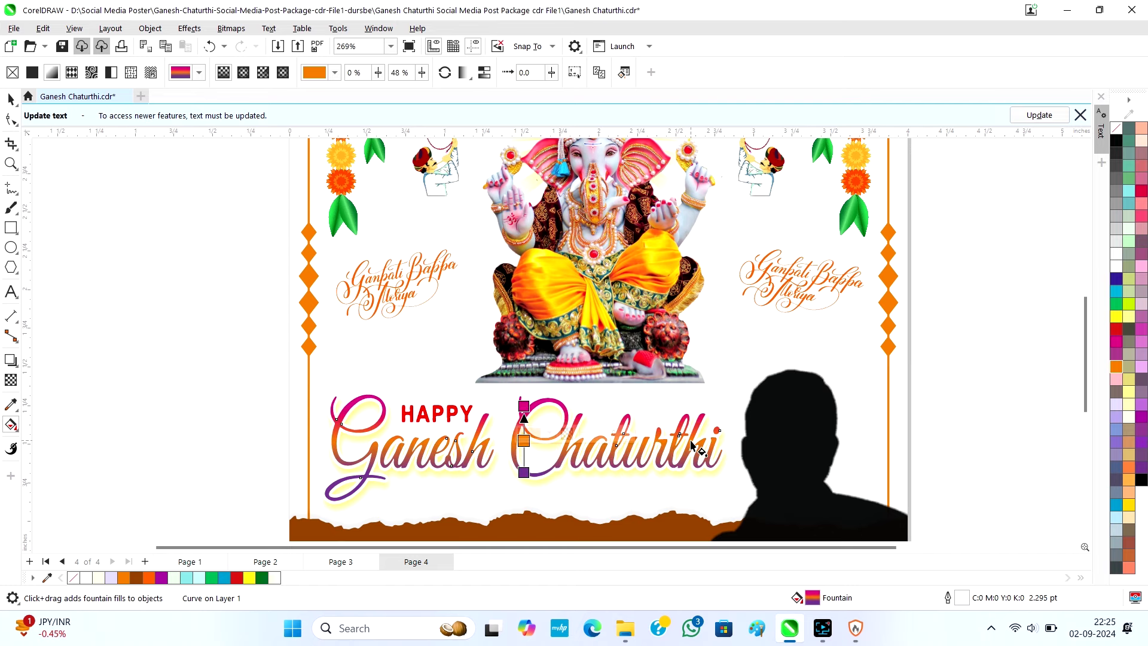
key("space")
Open the page 4 background's PowerClip contents and fill the diamond ornaments on the frame's two sides green (C100 M0 Y100 K0)
left_click(781, 441)
scroll(767, 435, "down", 1)
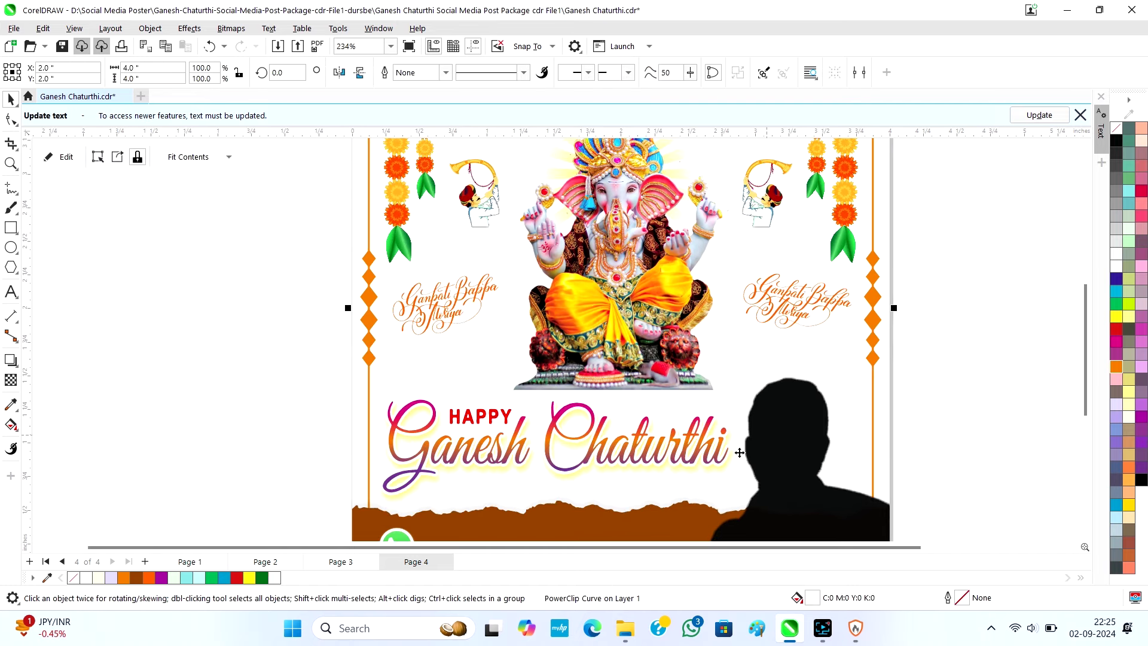
left_click(676, 507)
scroll(654, 450, "down", 1)
double_click(413, 318)
left_click(407, 318)
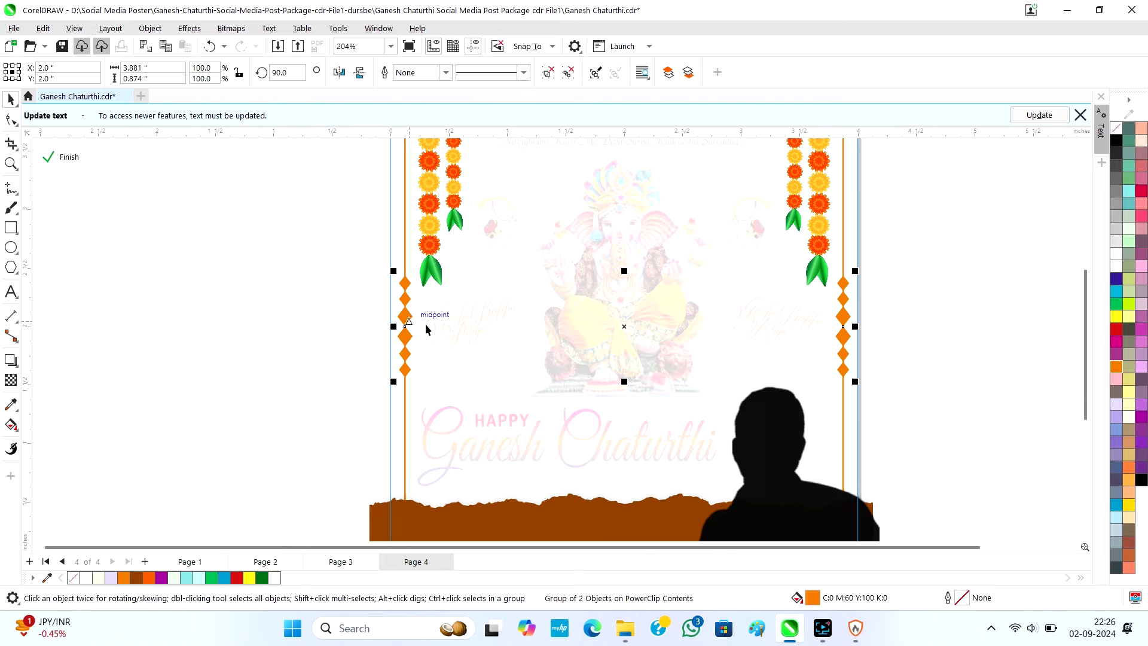
left_click(1116, 328)
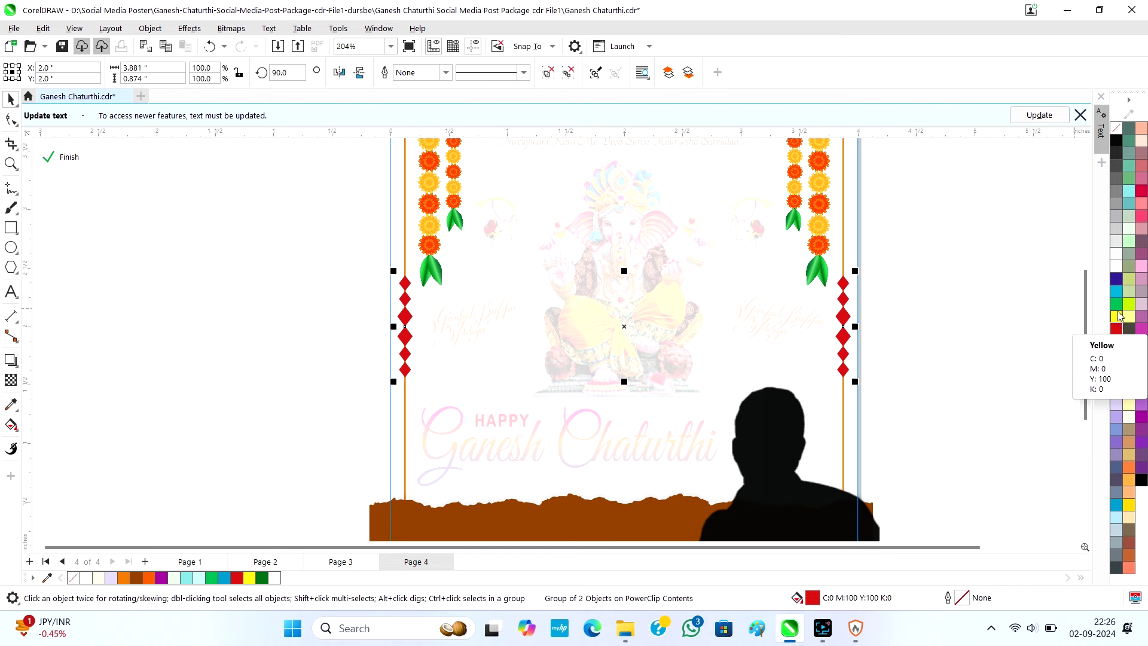
left_click(1116, 303)
scroll(794, 375, "down", 4)
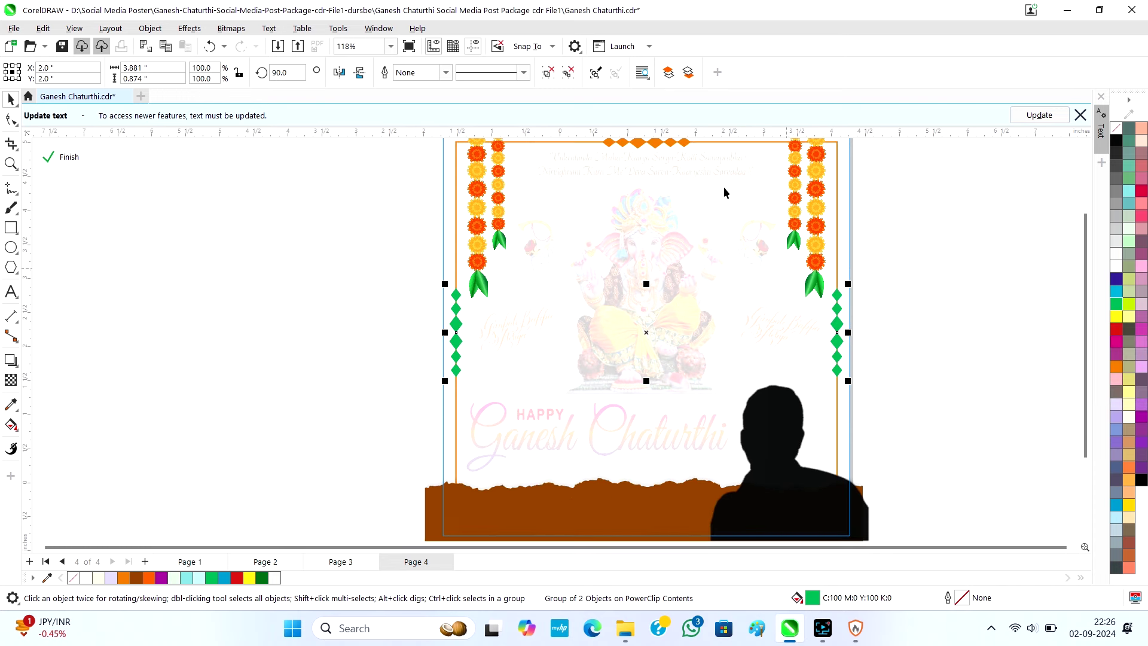
Fill the diamond ornament on the frame's upper edge green (C100 M0 Y100 K0)
left_click(689, 219)
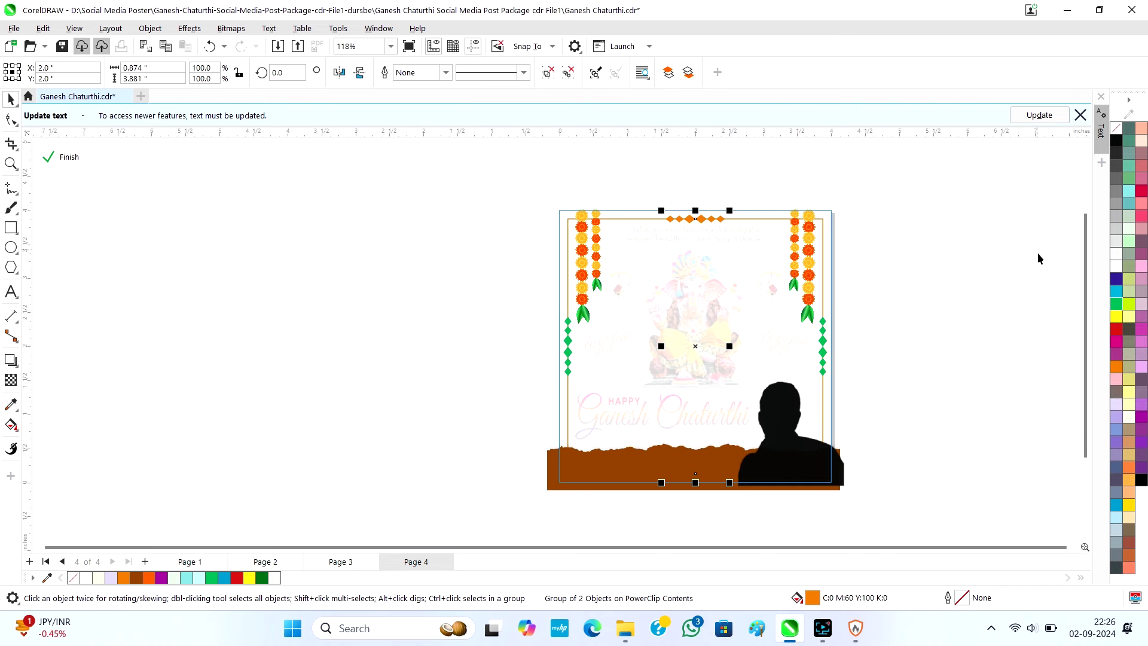
left_click(1116, 303)
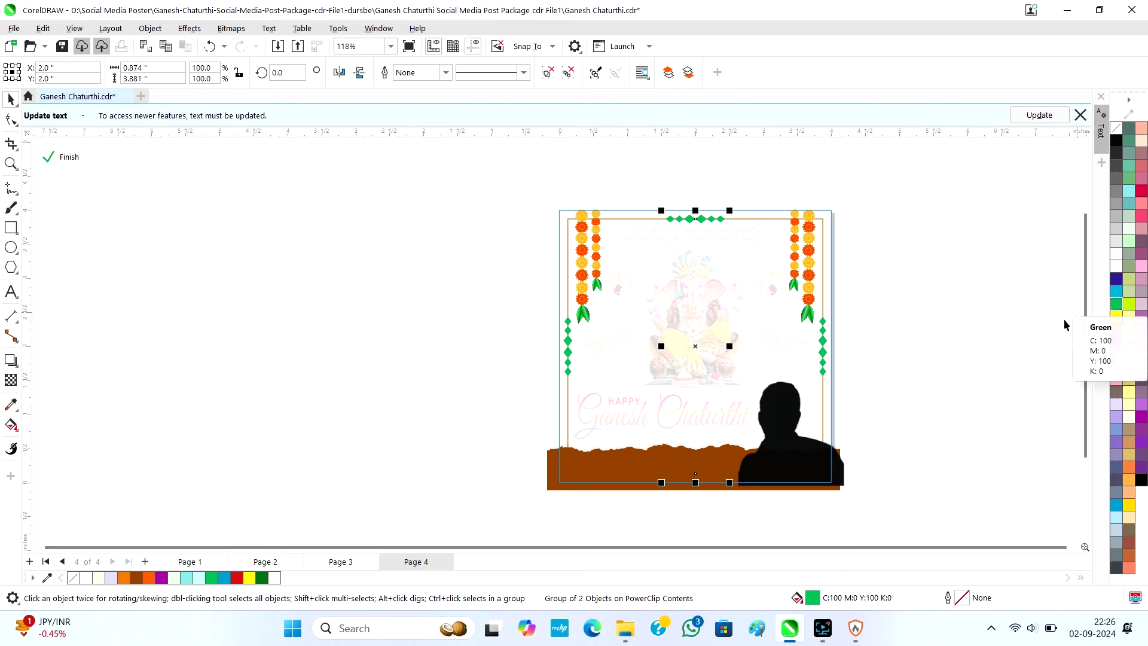
left_click(960, 326)
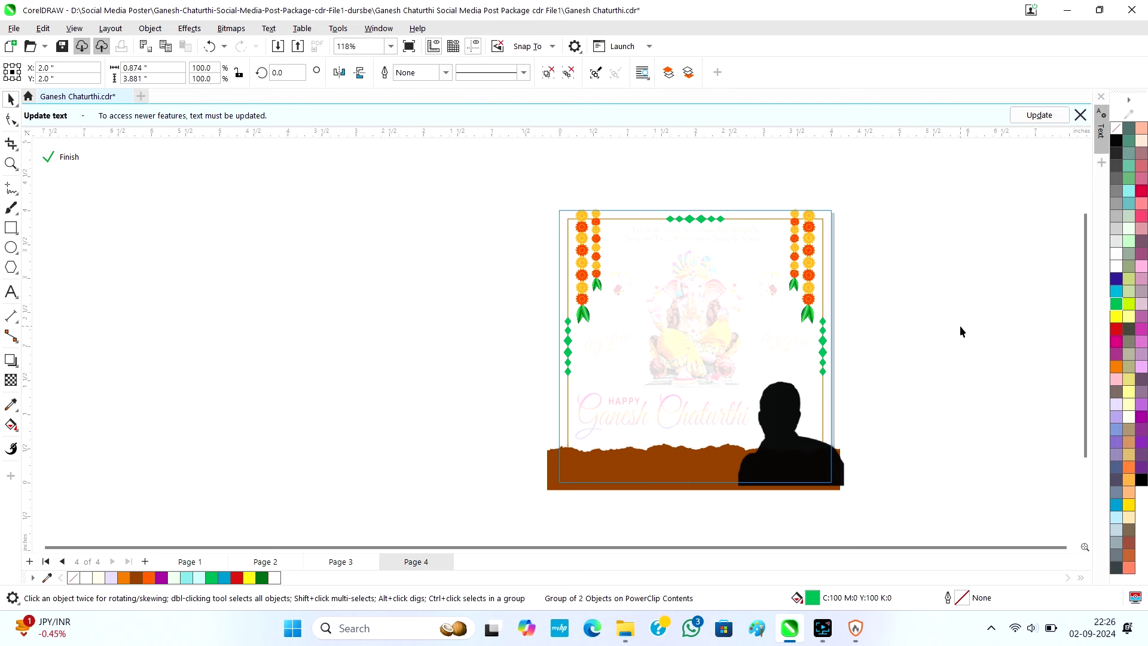
Recolour the thin orange border's outline green (C100 M0 Y100 K0) and leave PowerClip editing
scroll(734, 216, "up", 2)
left_click(735, 219)
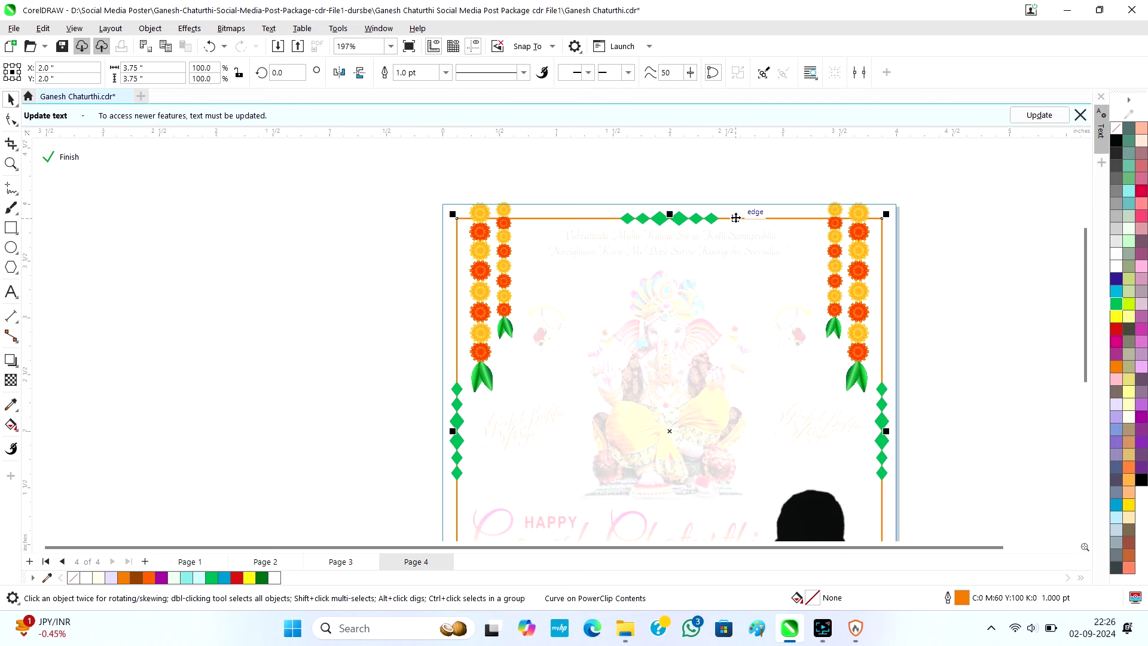
right_click(1116, 303)
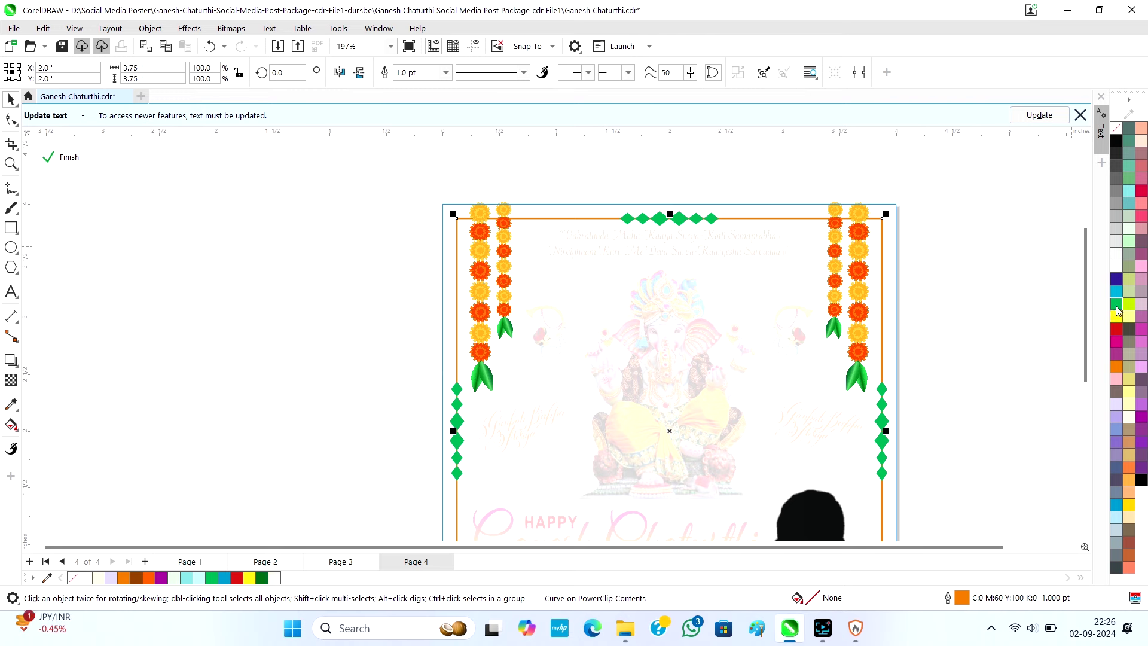
left_click(1005, 307)
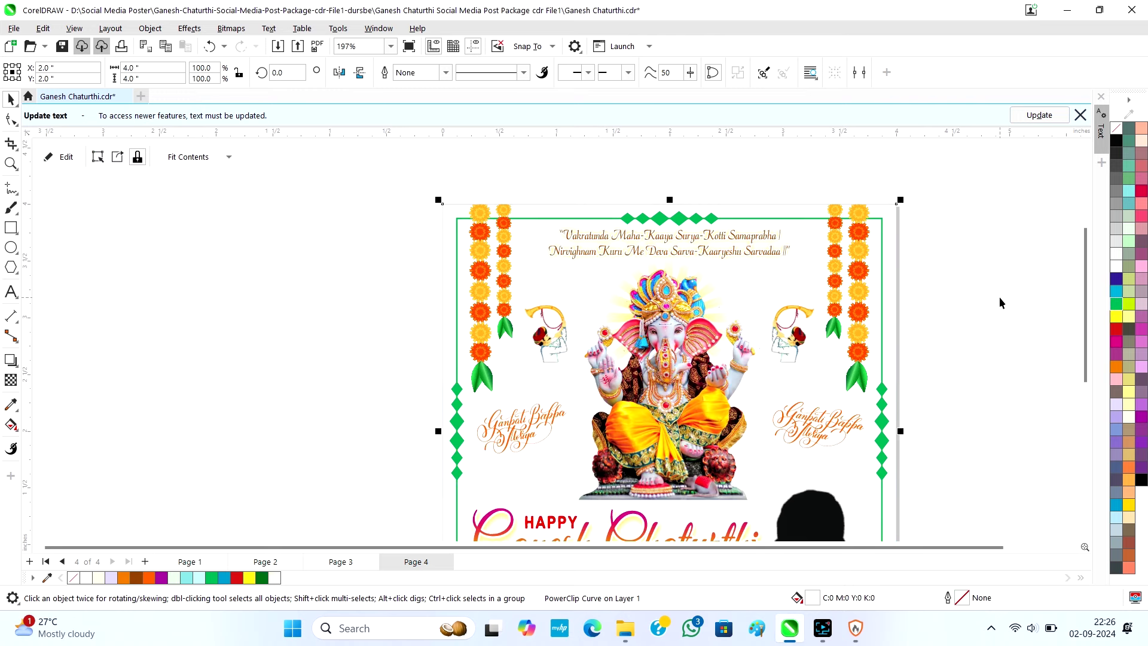
View the whole page 4 poster and go to page 1
scroll(854, 278, "down", 2)
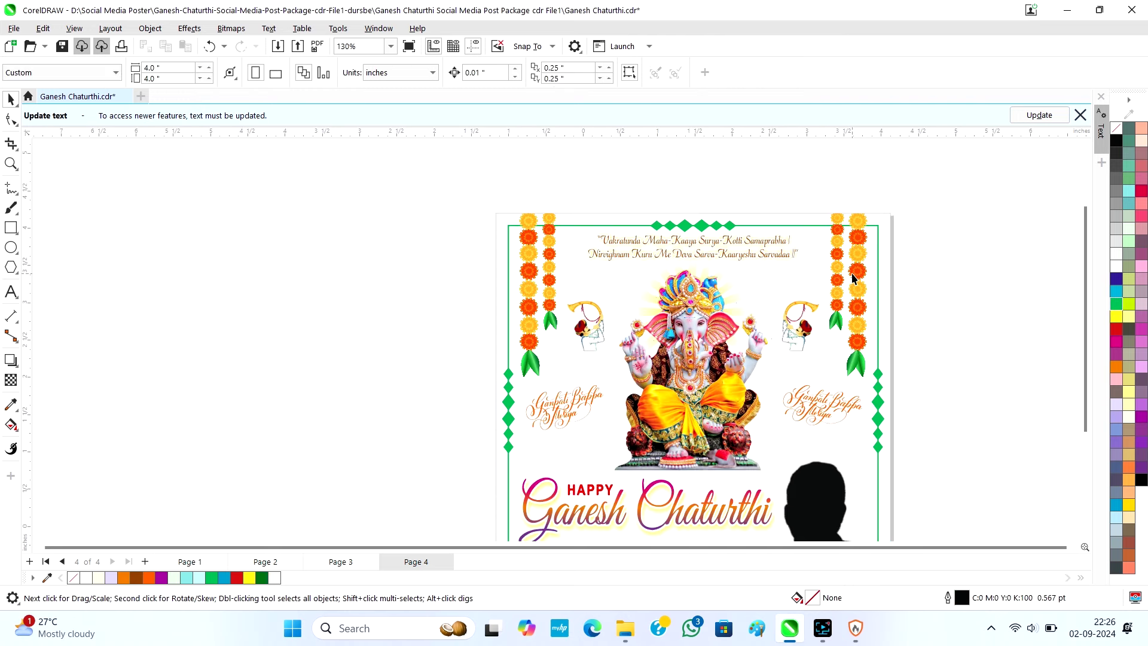
scroll(853, 278, "down", 1)
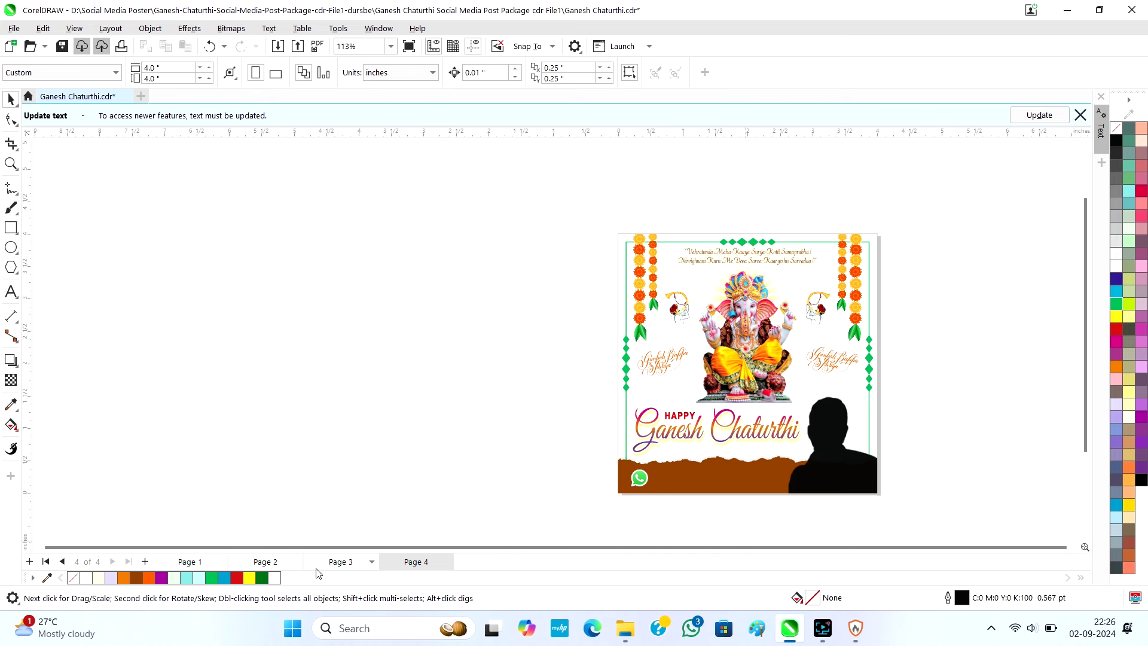
left_click(207, 565)
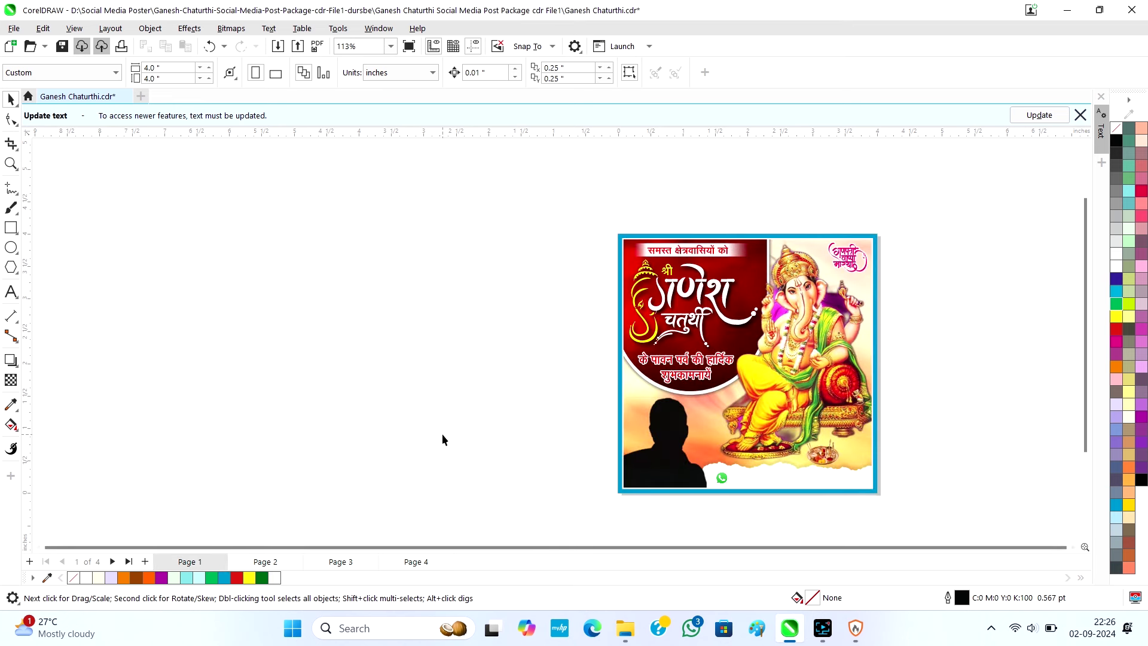
Try red (C0 M100 Y100 K0) and green (C100 M0 Y100 K0) fills on the page 1 poster's outer frame
left_click(620, 236)
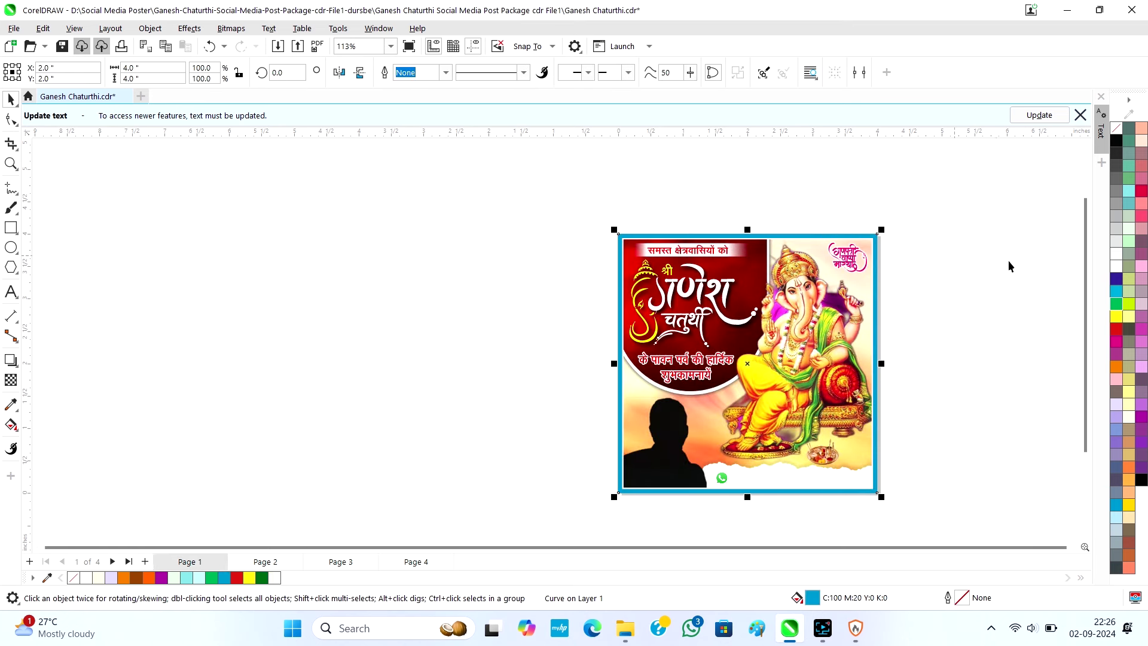
left_click(1117, 332)
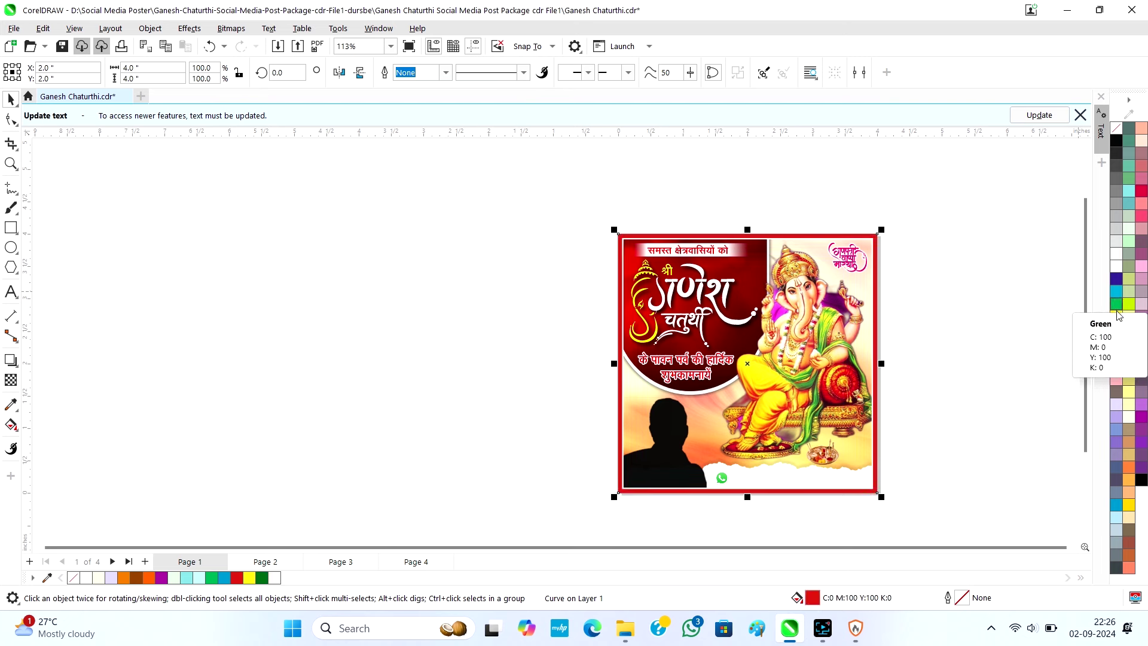
left_click(1117, 304)
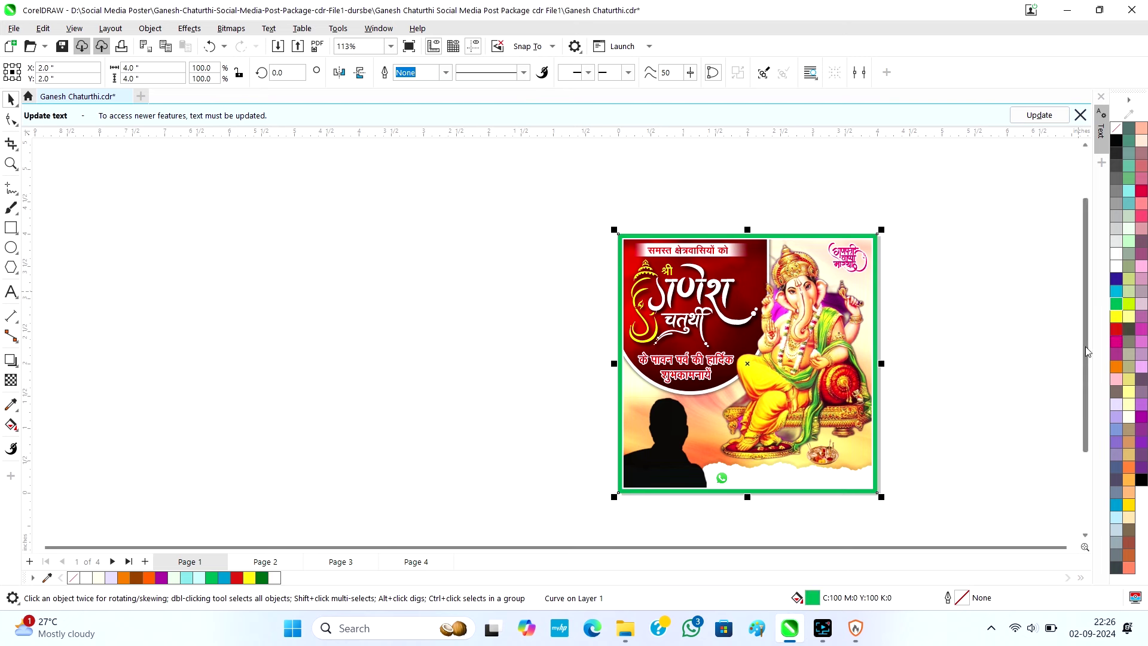
Sample the red of the round cushion beside Ganesha with the eyedropper and apply it to the page 1 poster's outer frame
scroll(819, 354, "up", 3)
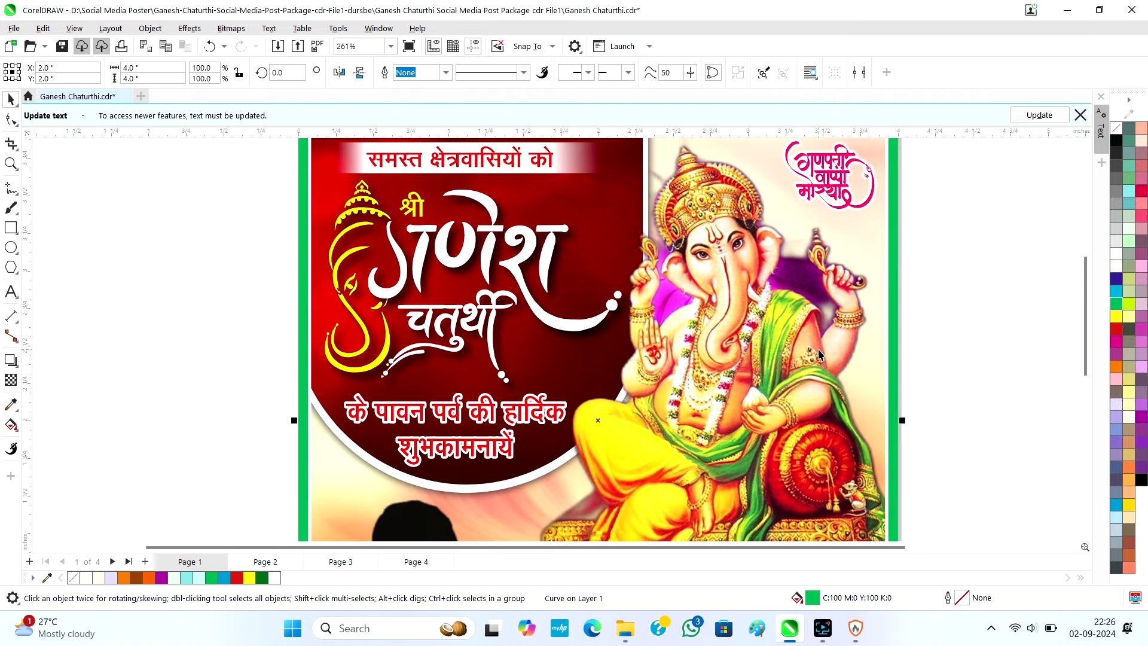
left_click(10, 404)
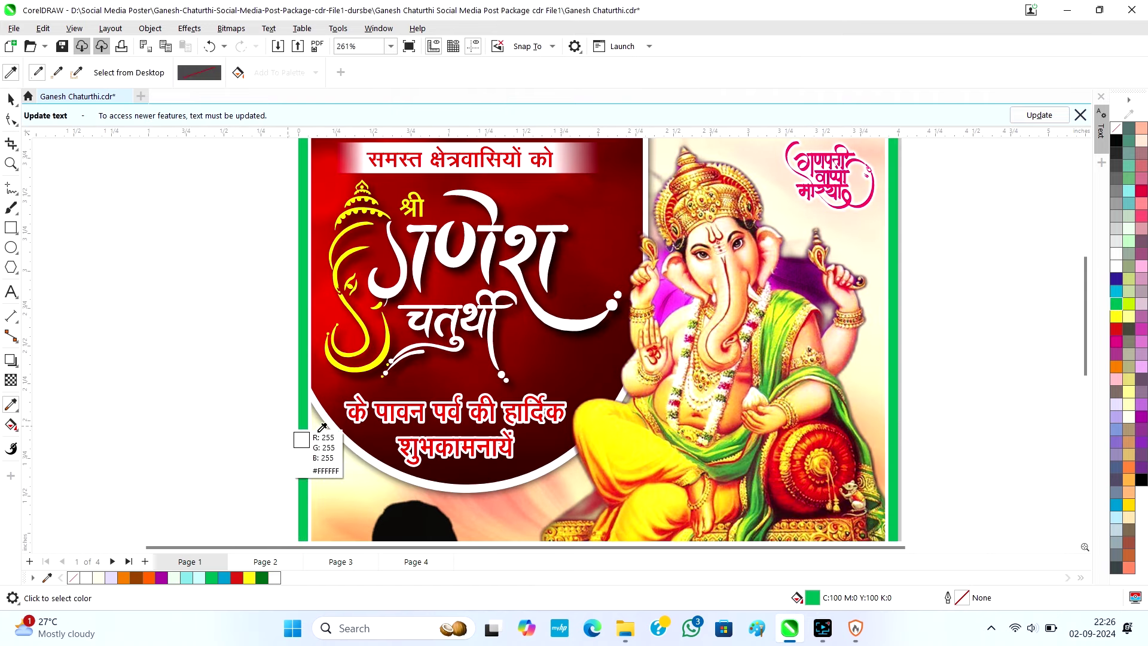
left_click(779, 483)
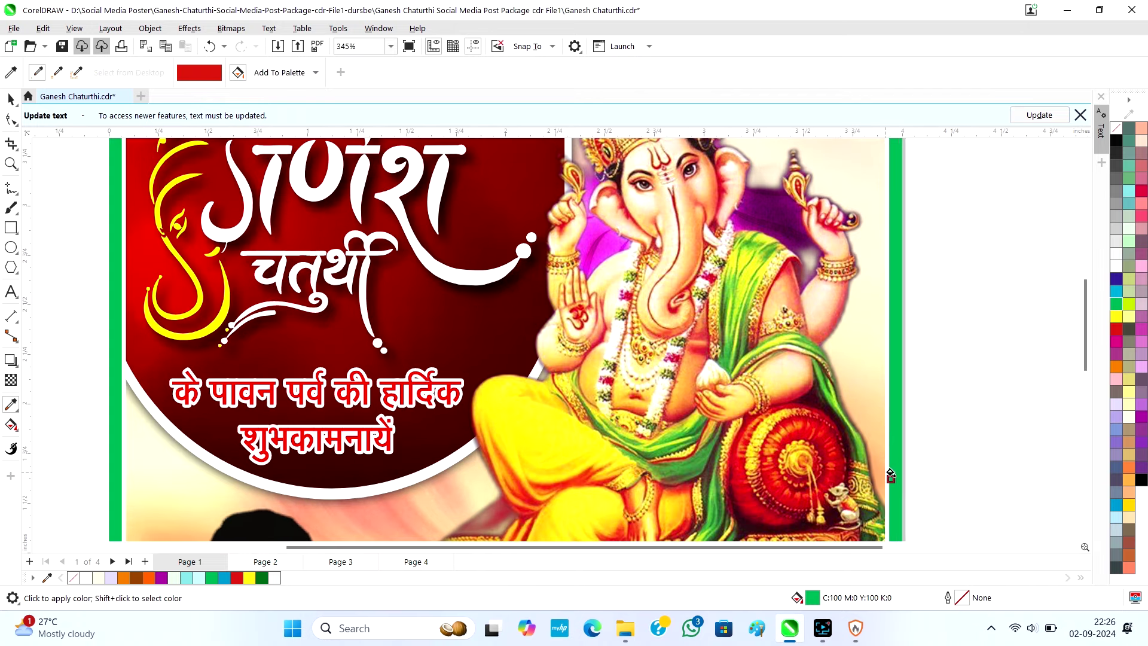
scroll(894, 474, "up", 1)
left_click(895, 473)
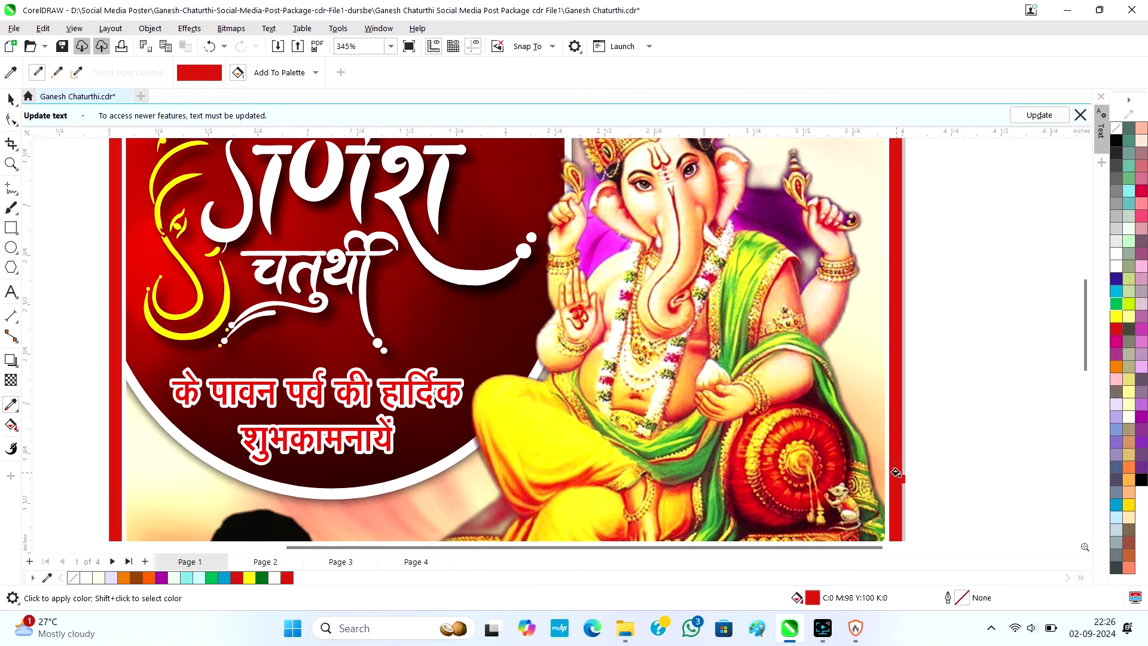
scroll(837, 427, "down", 2)
scroll(827, 421, "down", 3)
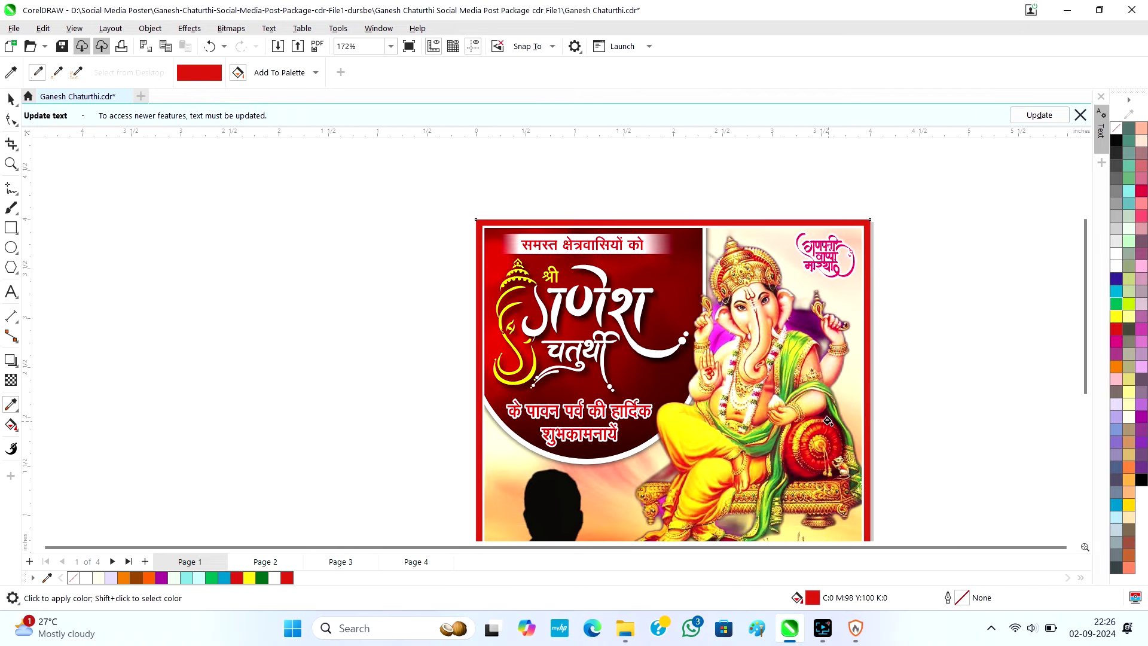
key("space")
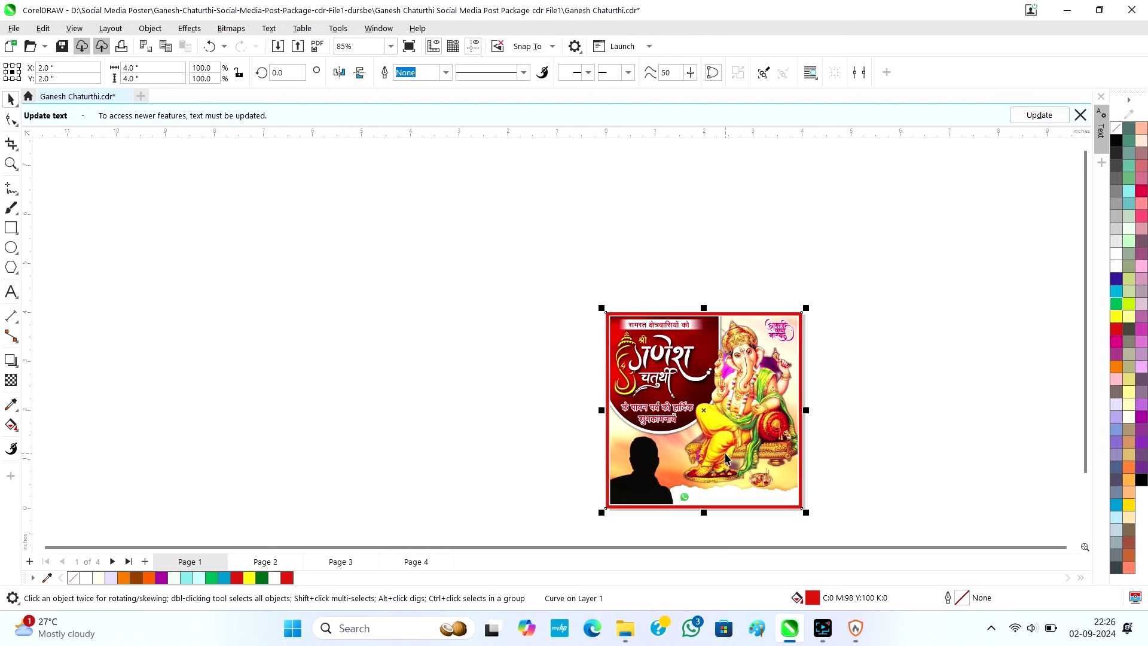
Move the letter श of the page 1 title toward Ganesha's face and the title's blurred shadow bitmap off the poster
scroll(779, 328, "up", 2)
scroll(779, 327, "up", 5)
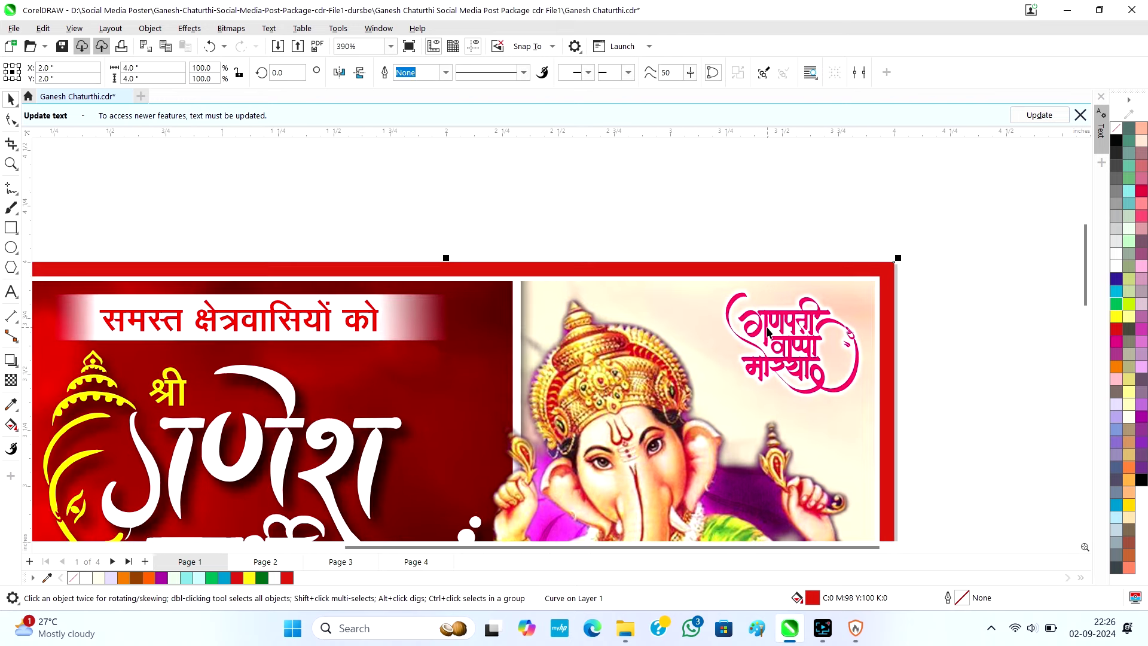
scroll(768, 331, "down", 4)
left_click(568, 383)
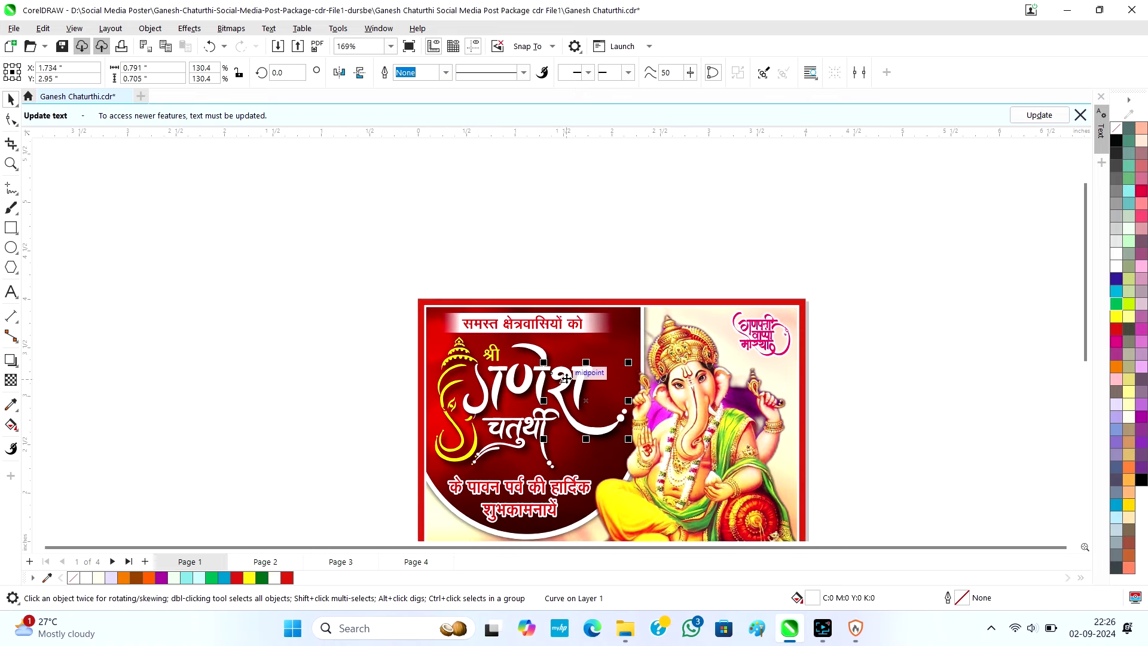
left_click_drag(568, 384, 632, 353)
scroll(564, 387, "up", 2)
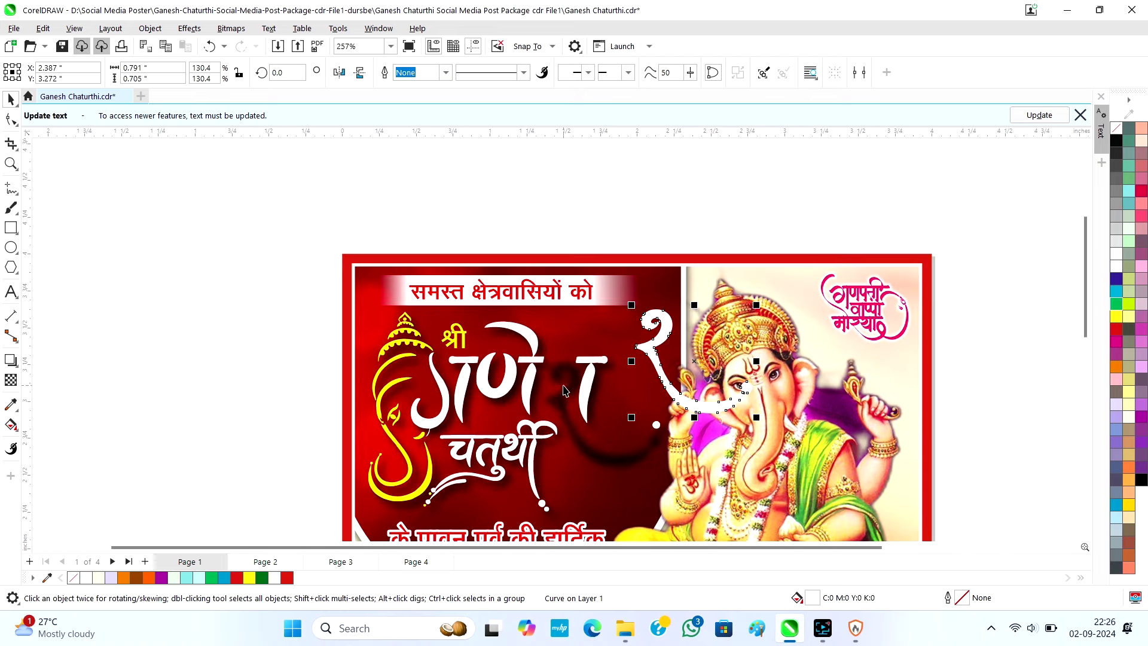
left_click(565, 389)
left_click_drag(588, 444, 242, 326)
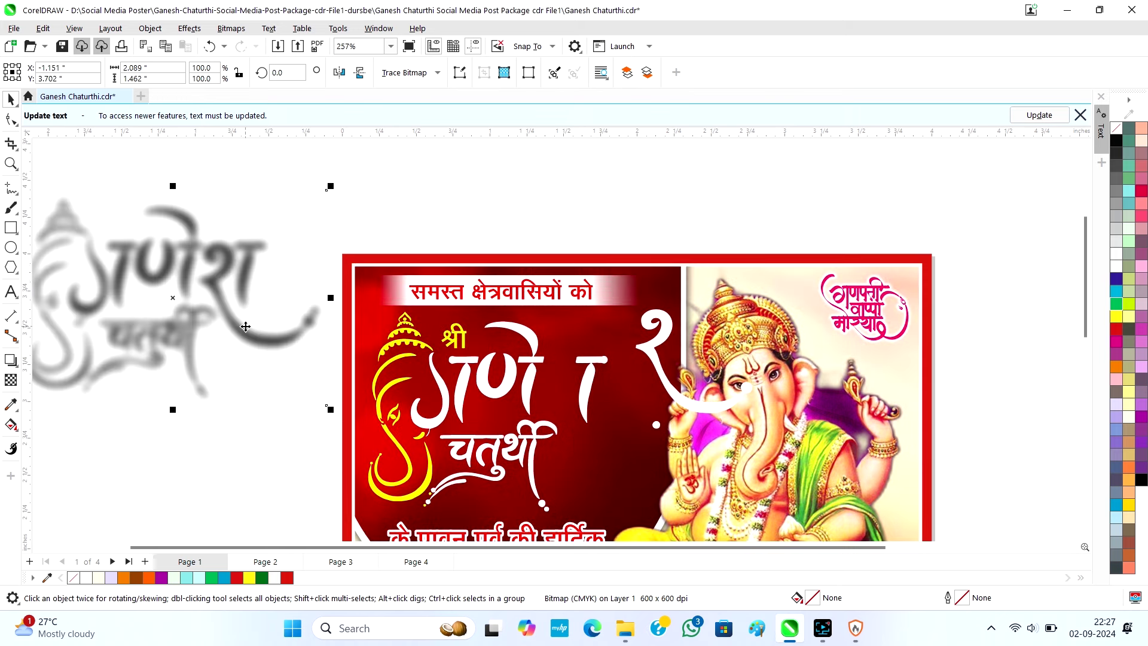
Undo the moves of the title letter and its shadow bitmap, and clear the selection
key("ctrl+z")
key("ctrl+z")
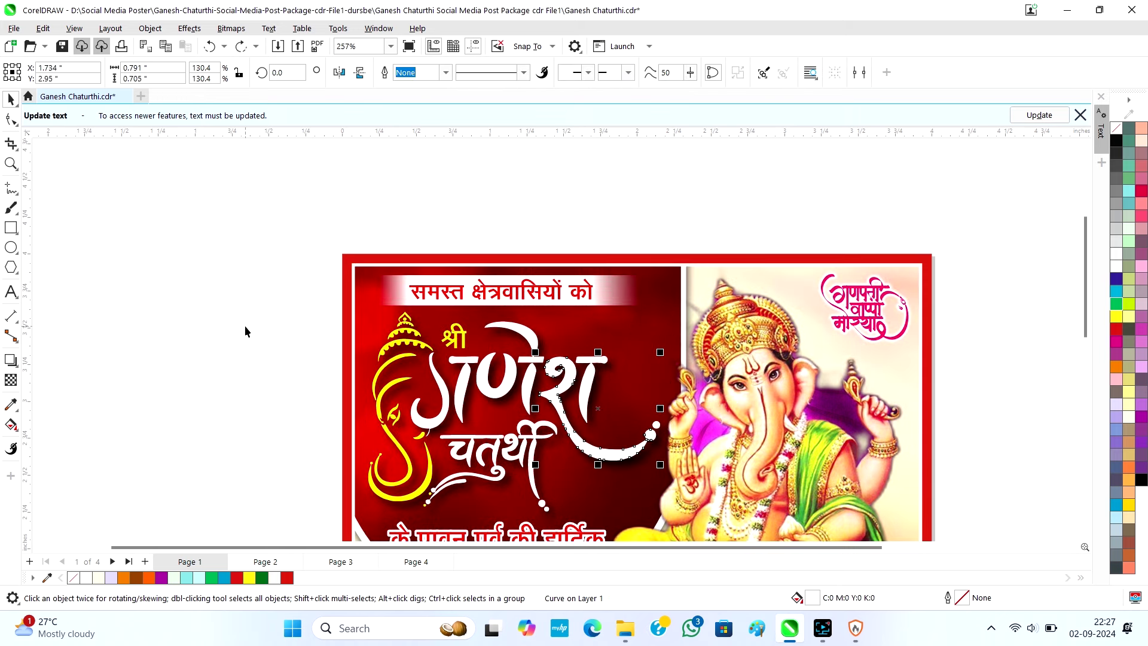
scroll(665, 335, "down", 1)
left_click(343, 352)
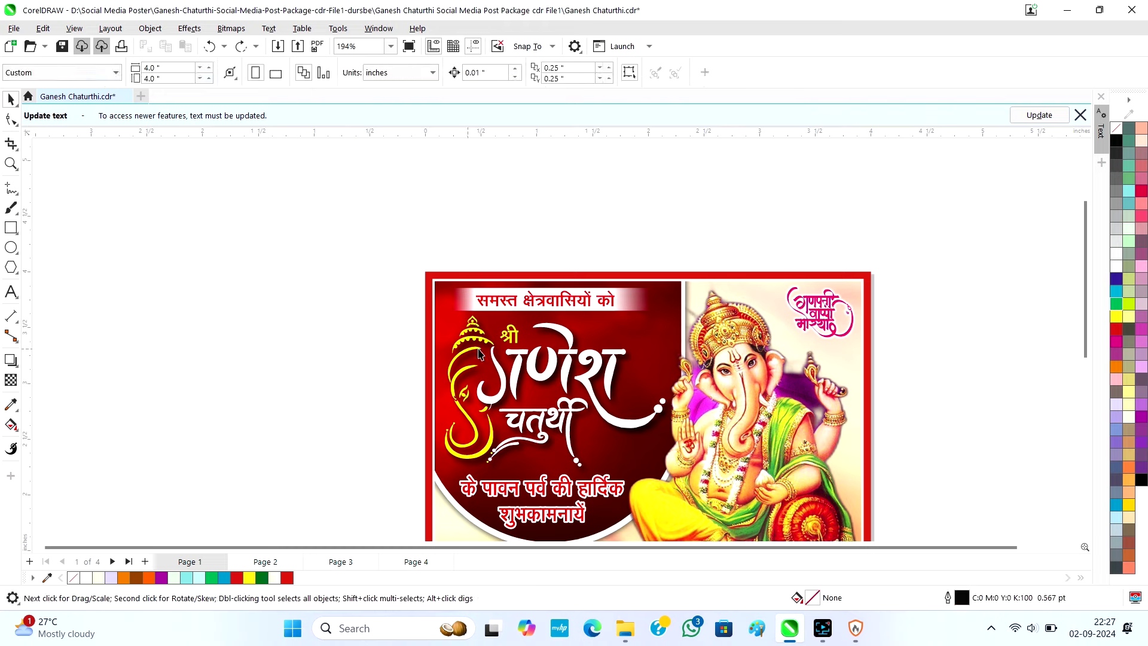
Select all objects of the page 1 poster and zoom the view to the selection
scroll(553, 347, "down", 6)
scroll(553, 348, "down", 1)
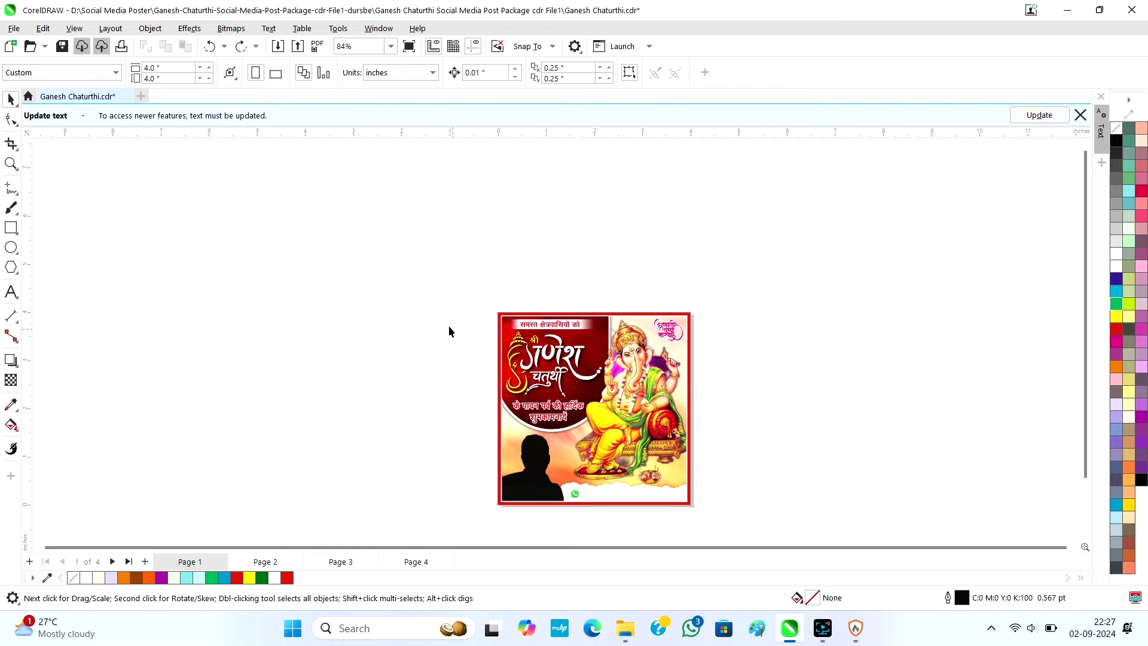
left_click_drag(418, 288, 746, 521)
left_click(734, 518)
left_click_drag(422, 304, 791, 518)
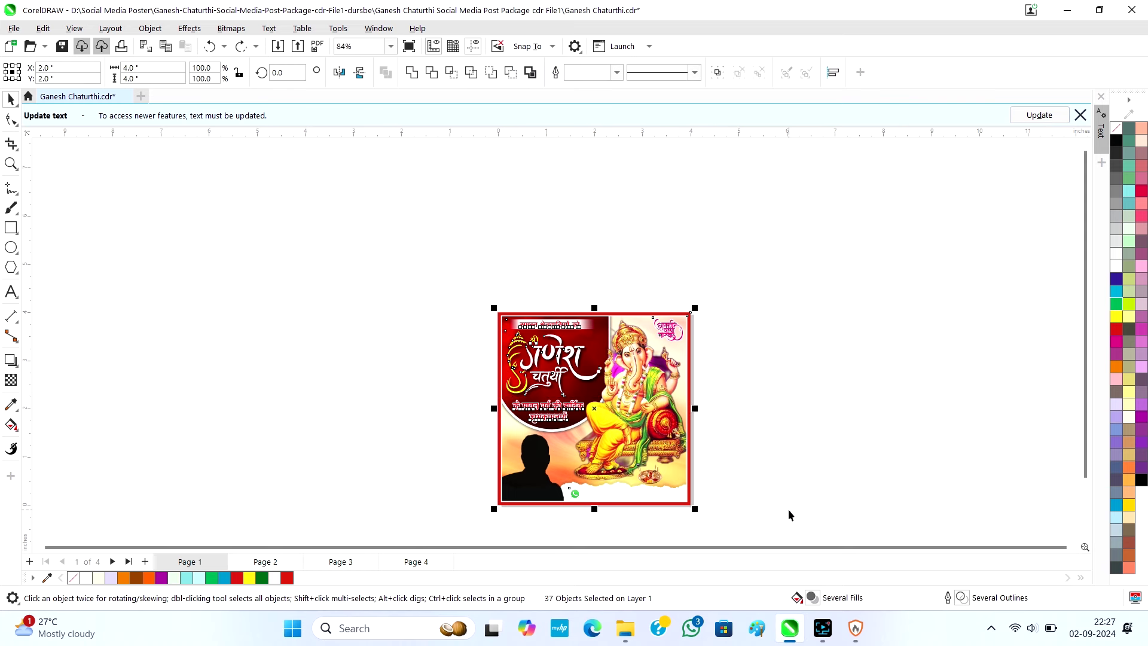
key("shift+F2")
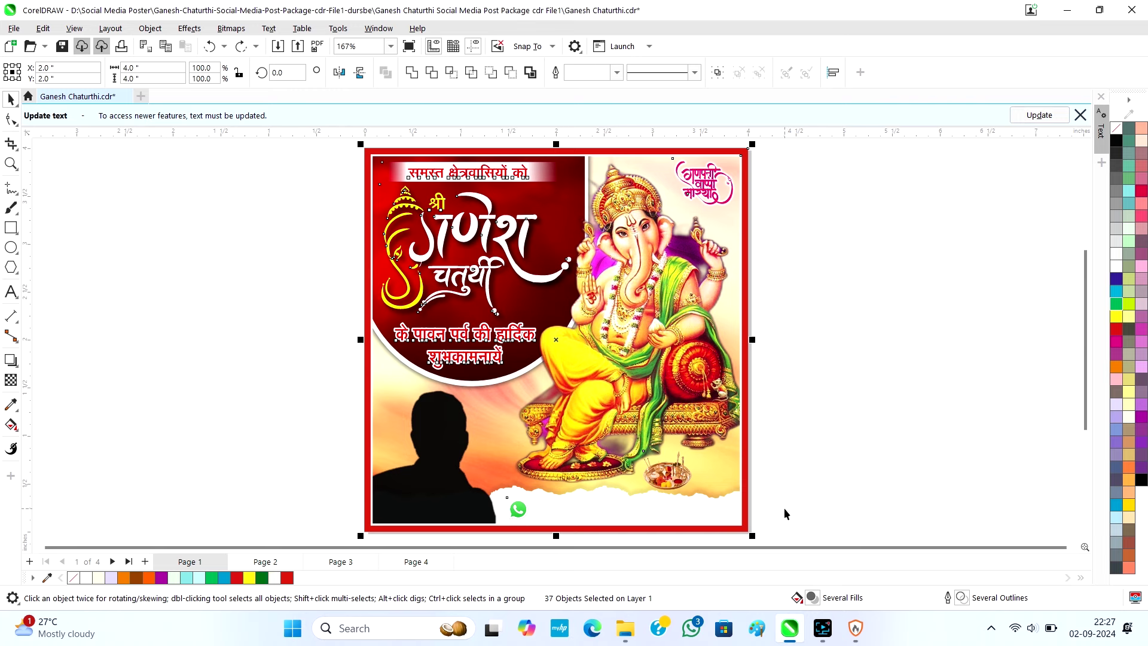
key("super+g")
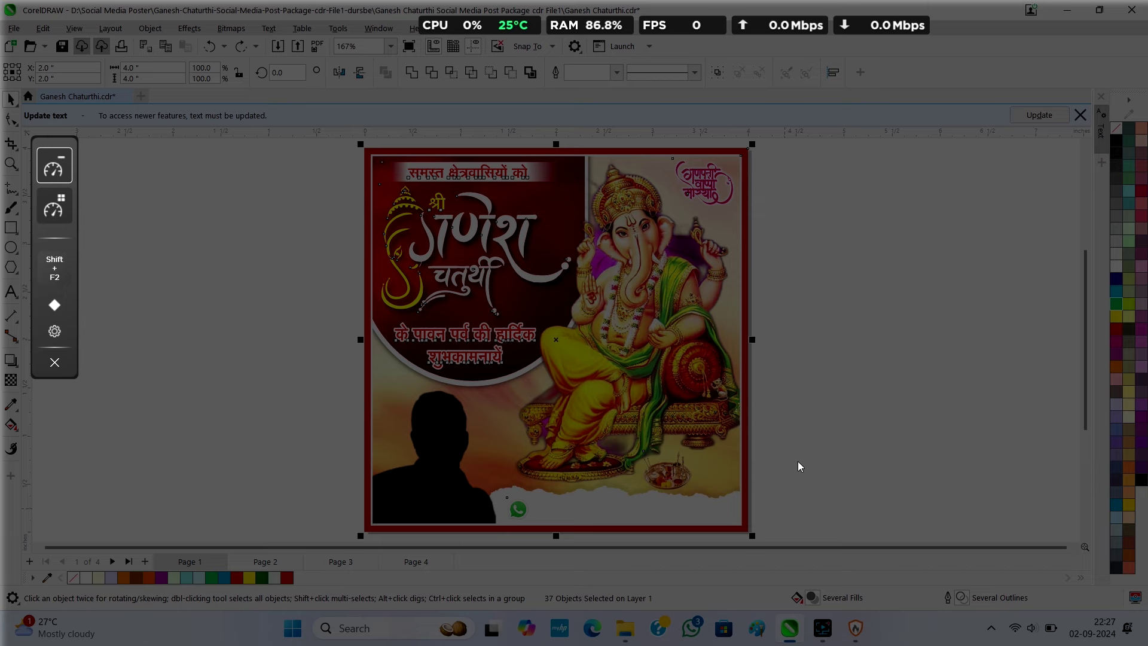
key("Escape")
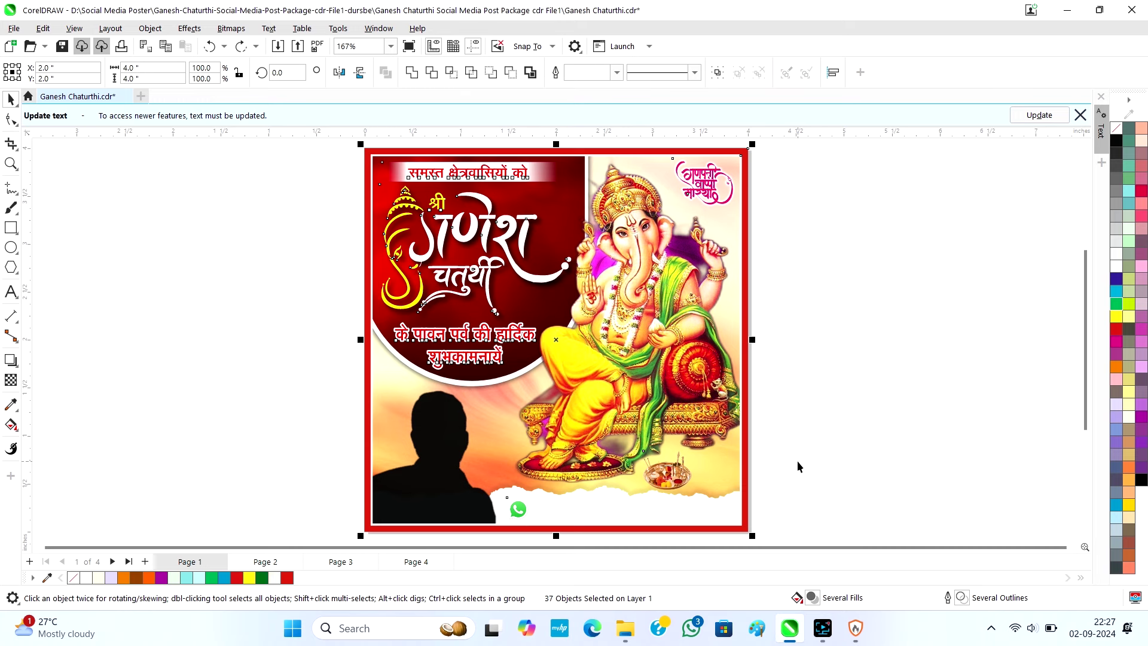
Preview the posters full-screen, going from page 1 through pages 2 and 3 to page 4
key("F9")
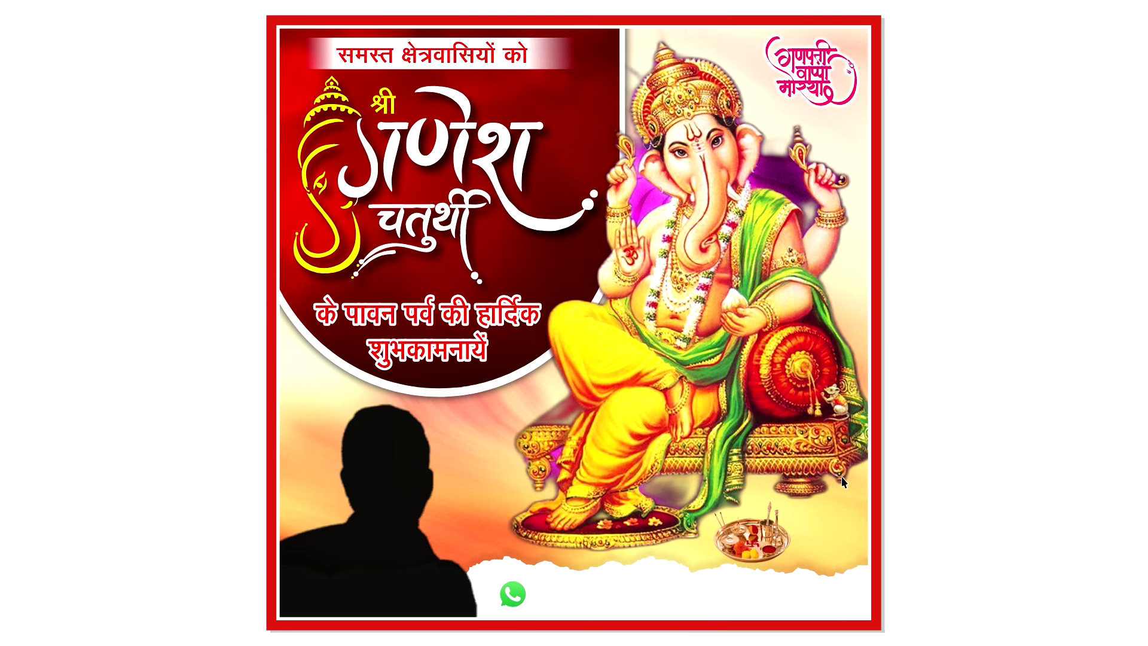
key("Page_Down")
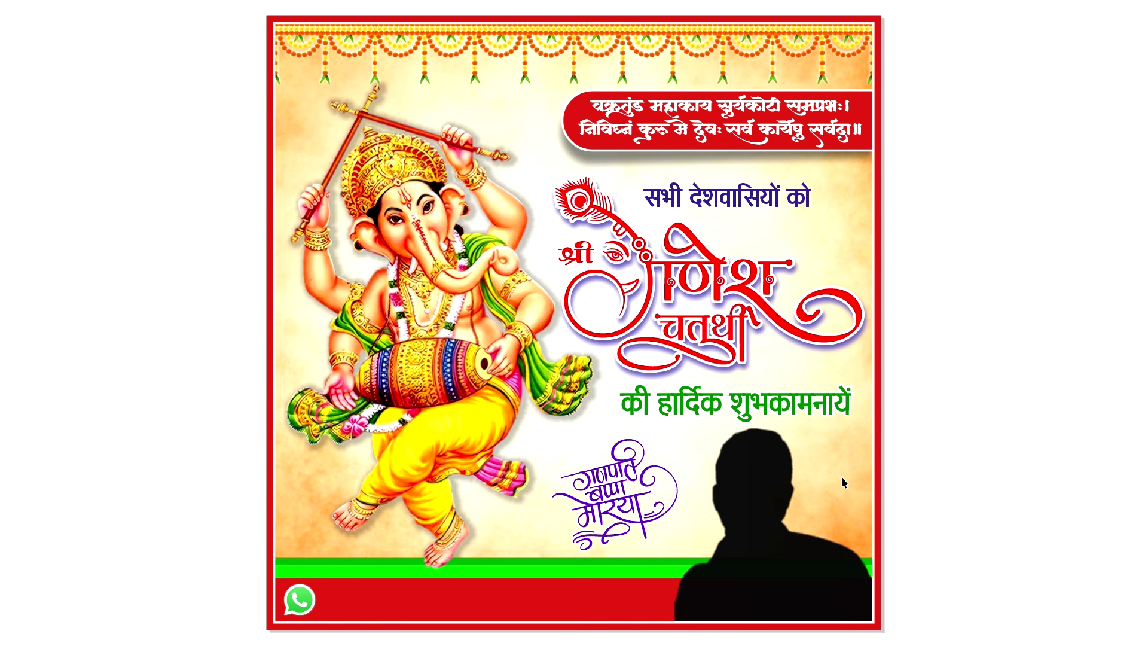
key("Page_Down")
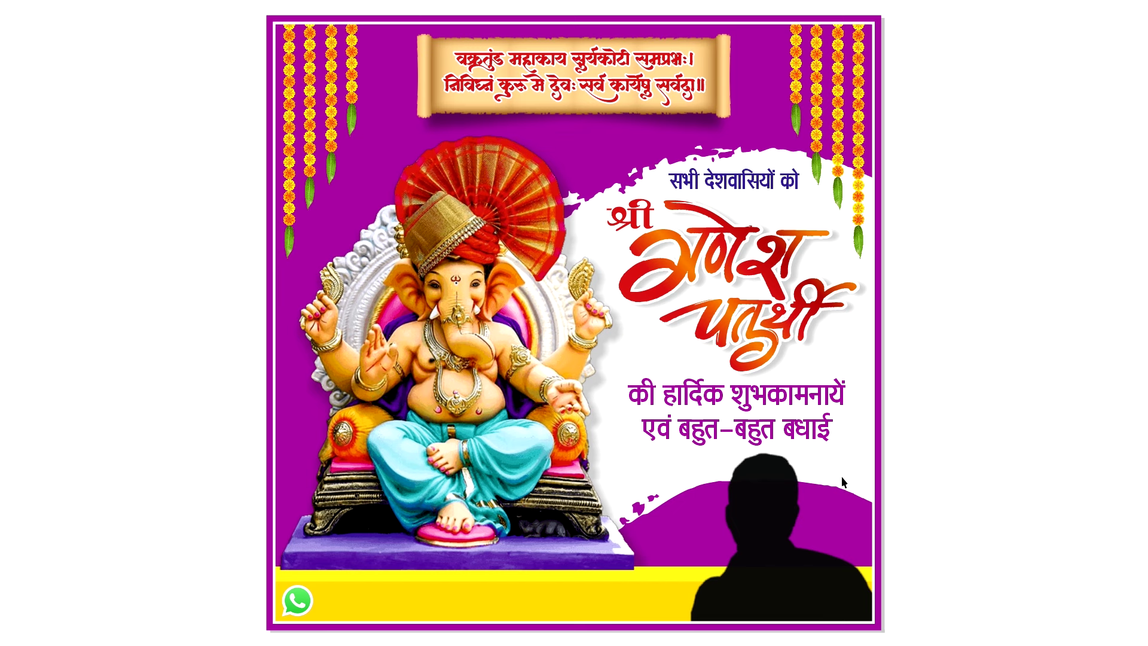
key("Page_Down")
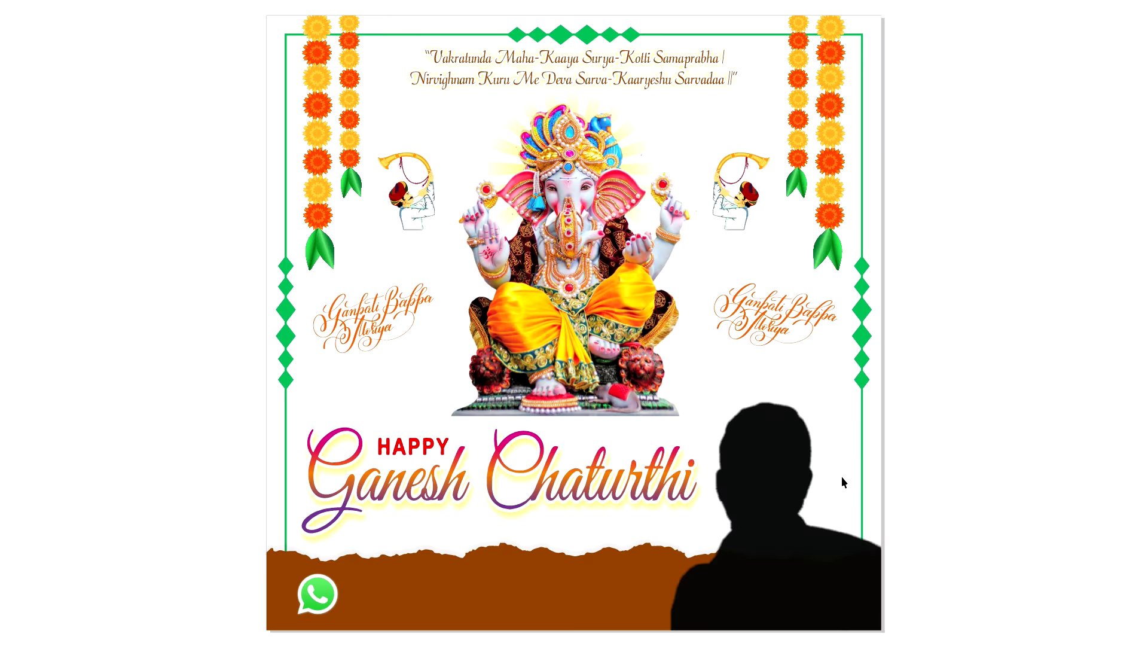